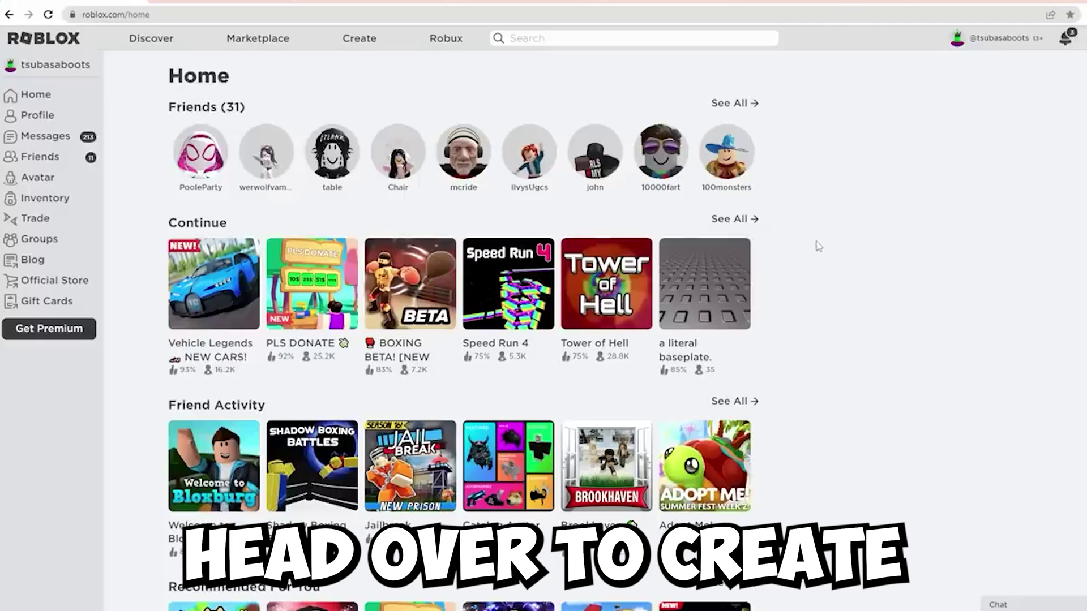
Open the Creations page of the Roblox Creator Dashboard at create.roblox.com
mouse_move(353, 146)
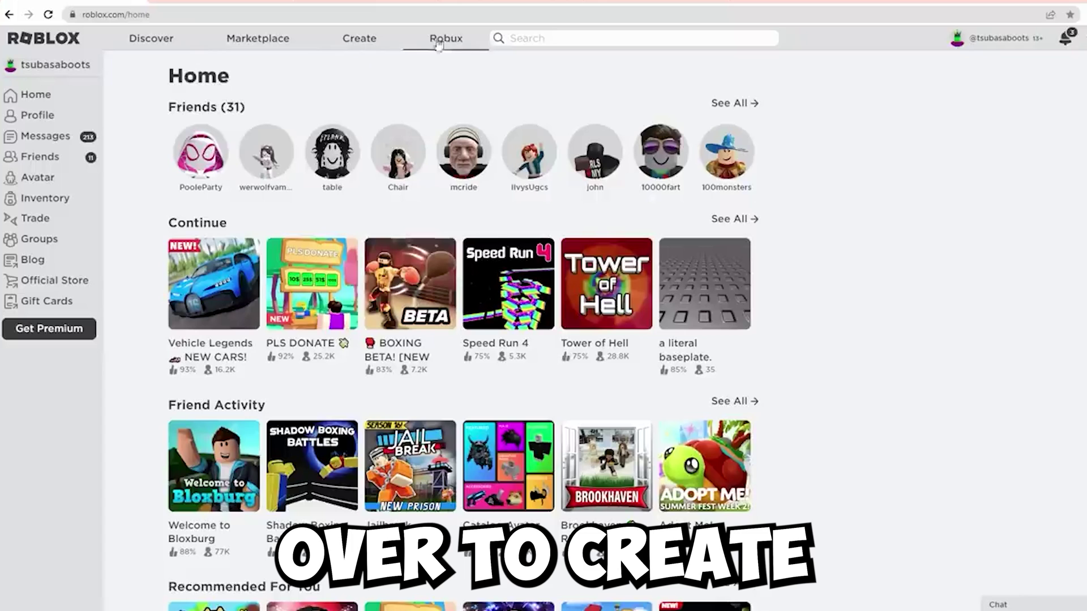
left_click(357, 51)
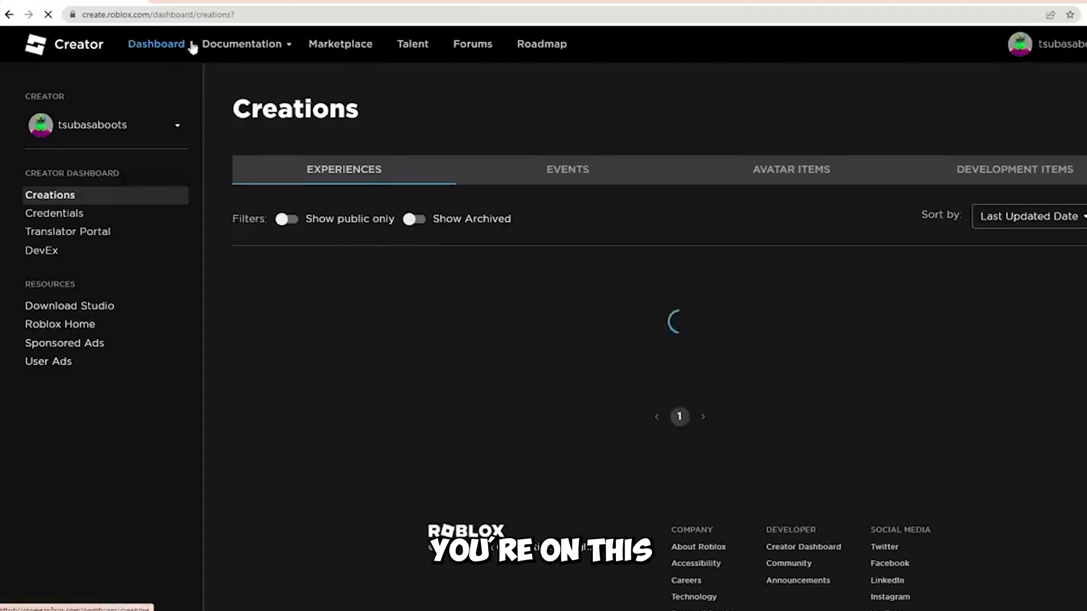
left_click_drag(261, 14, 178, 15)
key("BackSpace")
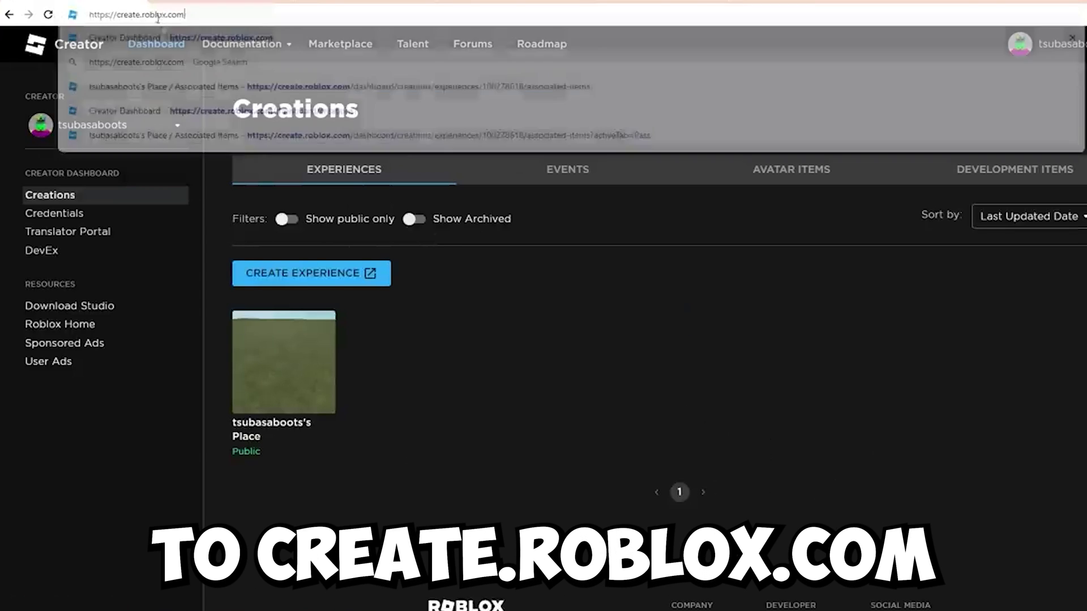
key("Return")
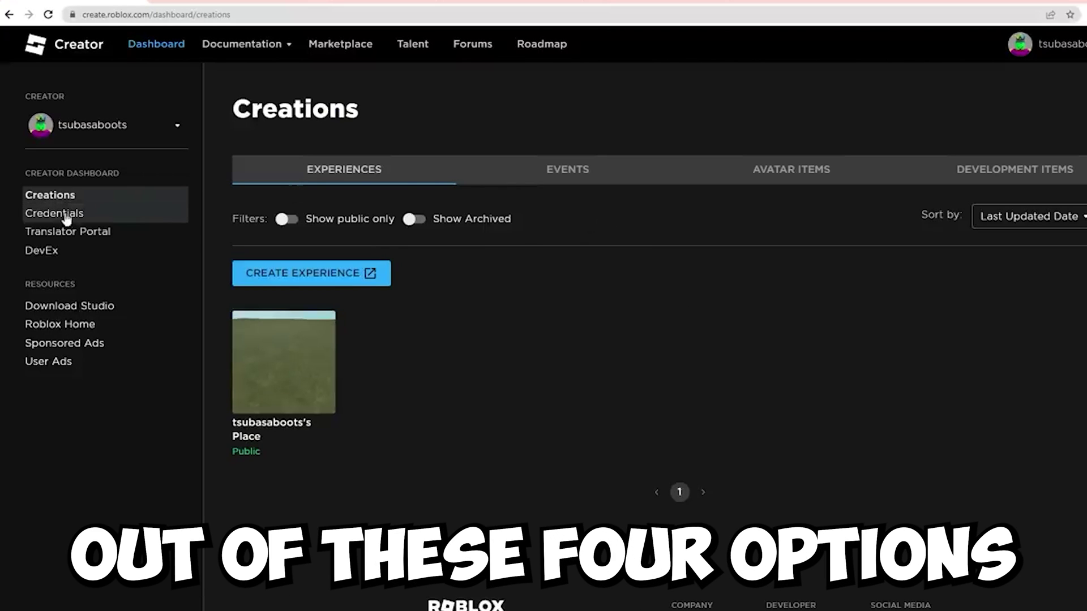
left_click_drag(113, 174, 48, 176)
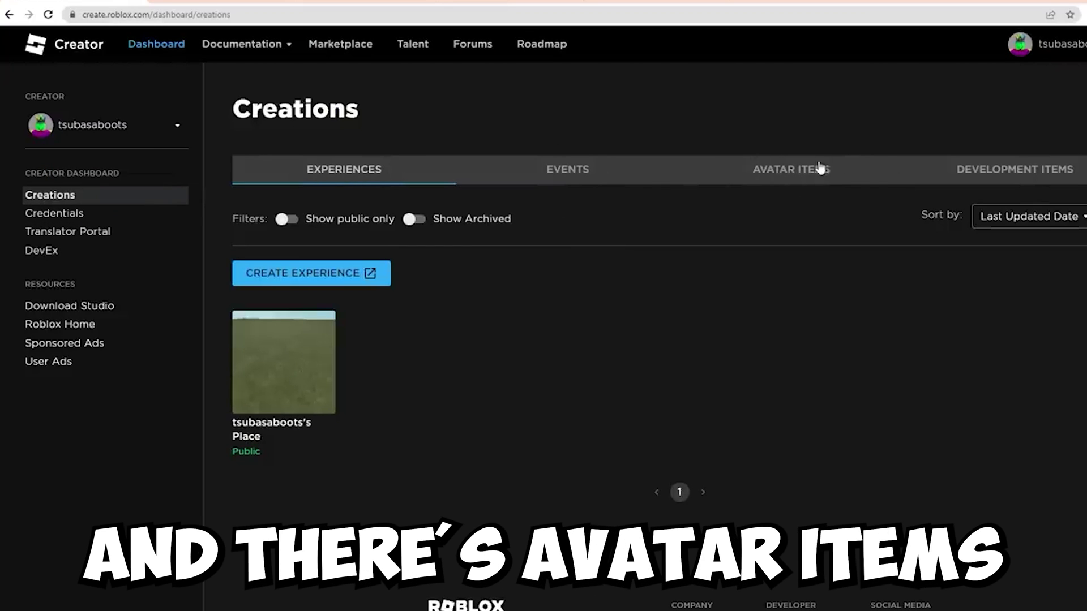
Open the asset upload form for a classic shirt from the avatar items
left_click(778, 177)
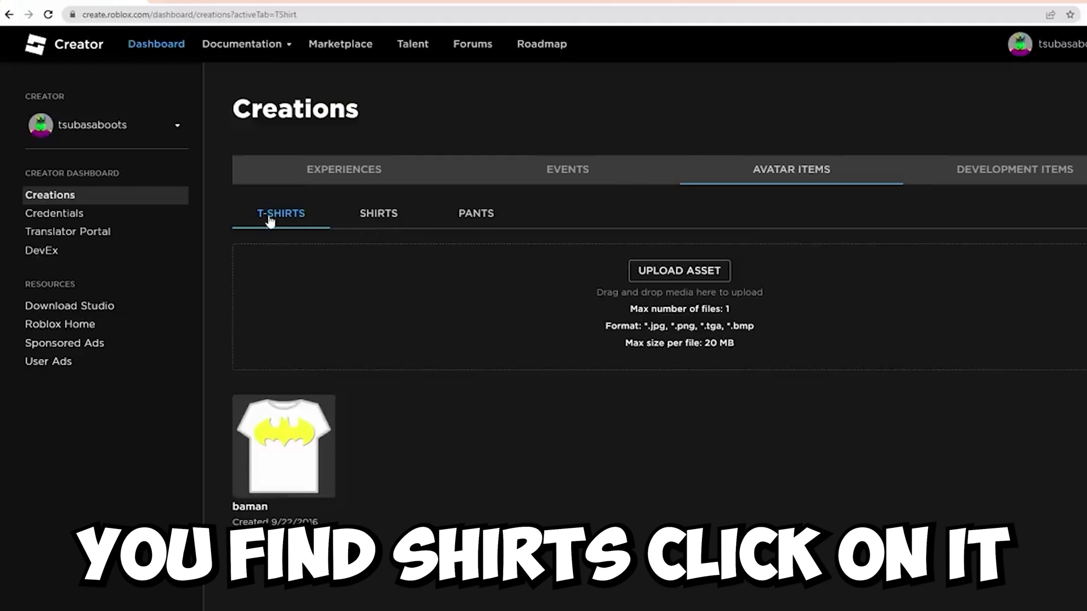
left_click(376, 219)
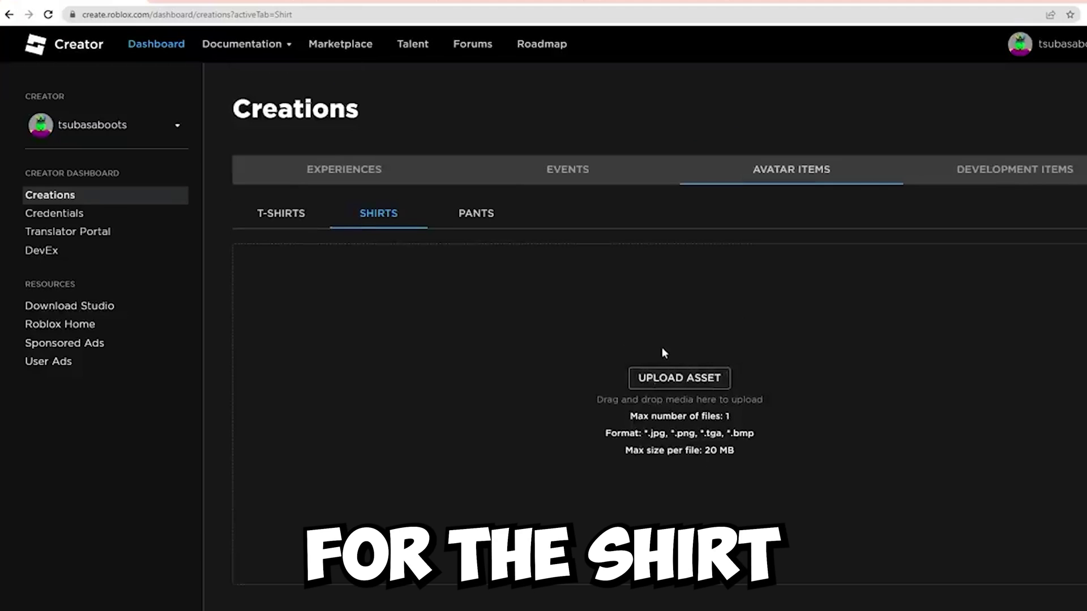
left_click(668, 384)
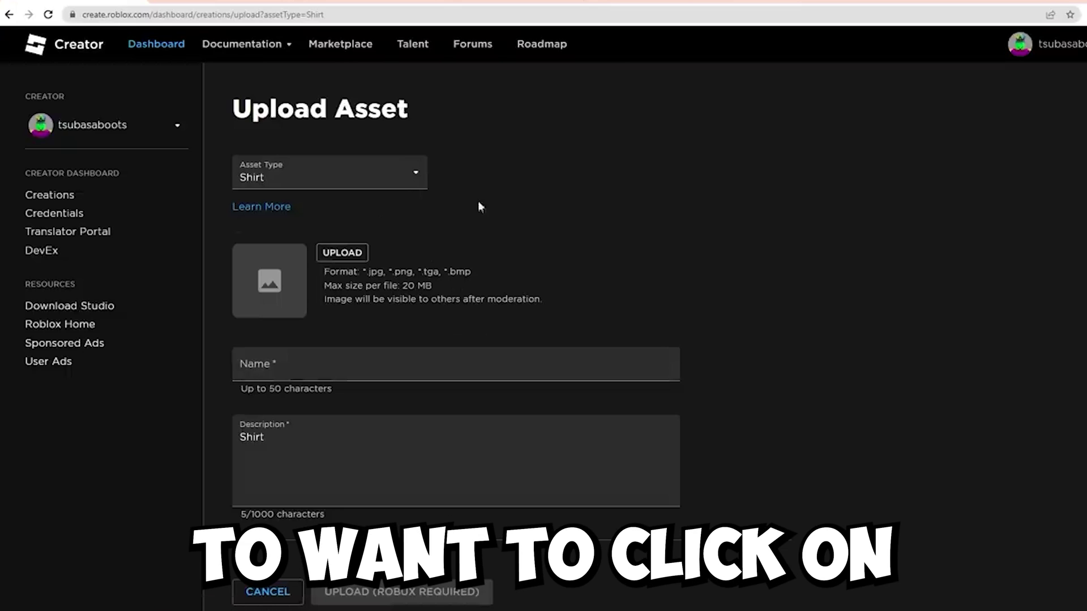
scroll(568, 209, "down", 1)
scroll(568, 209, "up", 1)
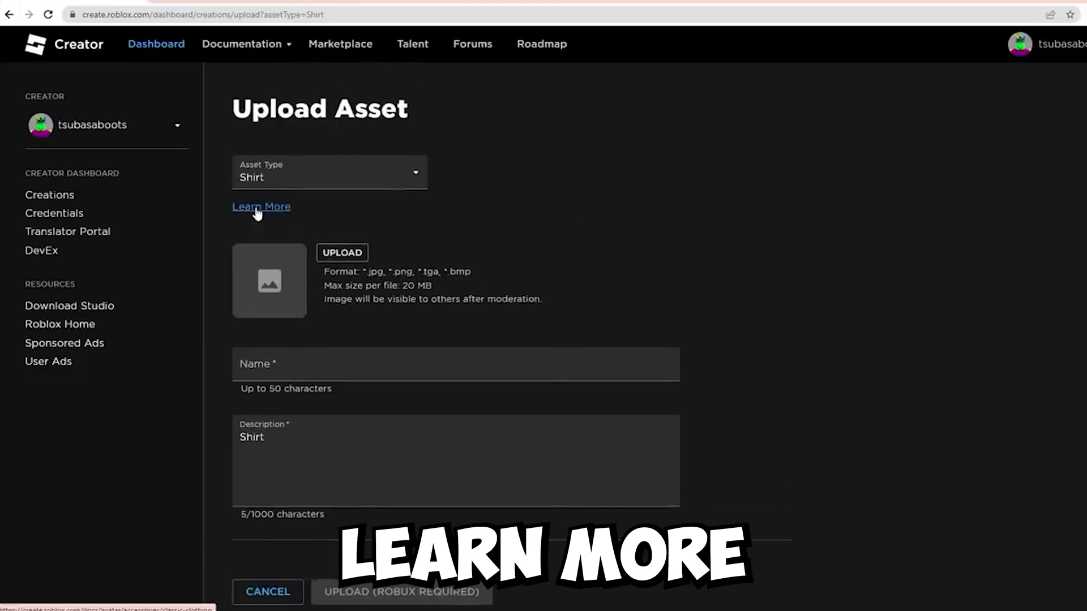
Open the classic clothing documentation for the shirt asset and save the Shirt (Torso and Arms) template image under its suggested name
left_click(265, 210)
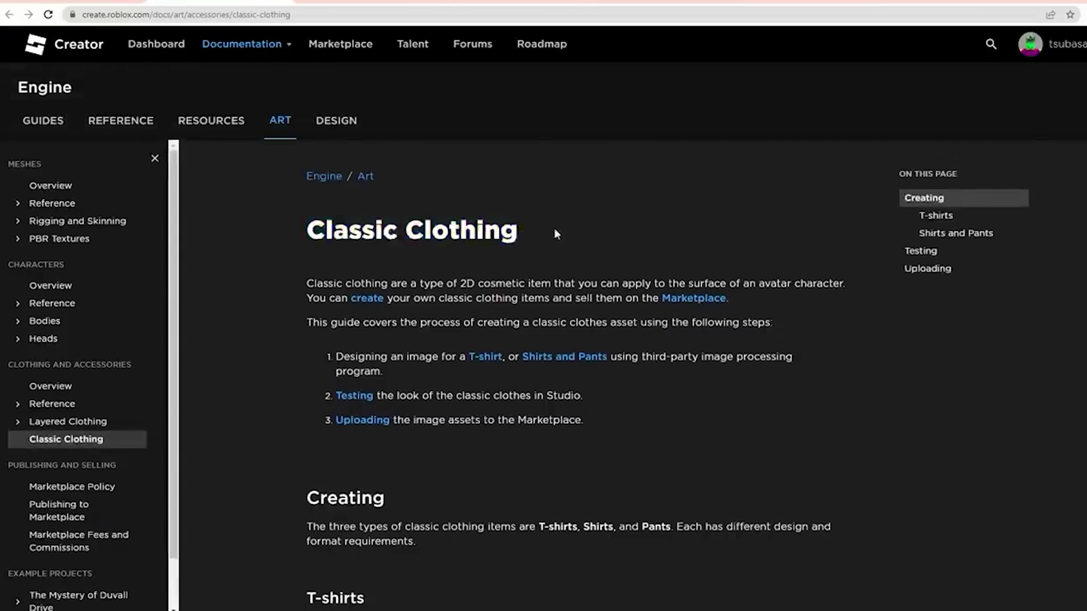
scroll(553, 235, "down", 10)
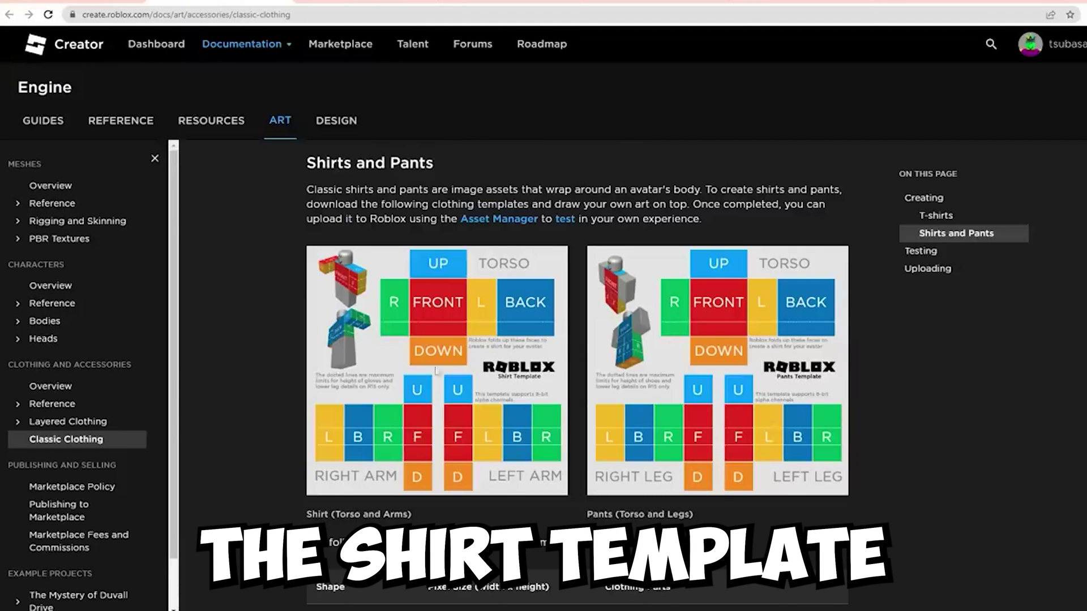
scroll(439, 357, "down", 2)
scroll(439, 357, "up", 1)
right_click(421, 321)
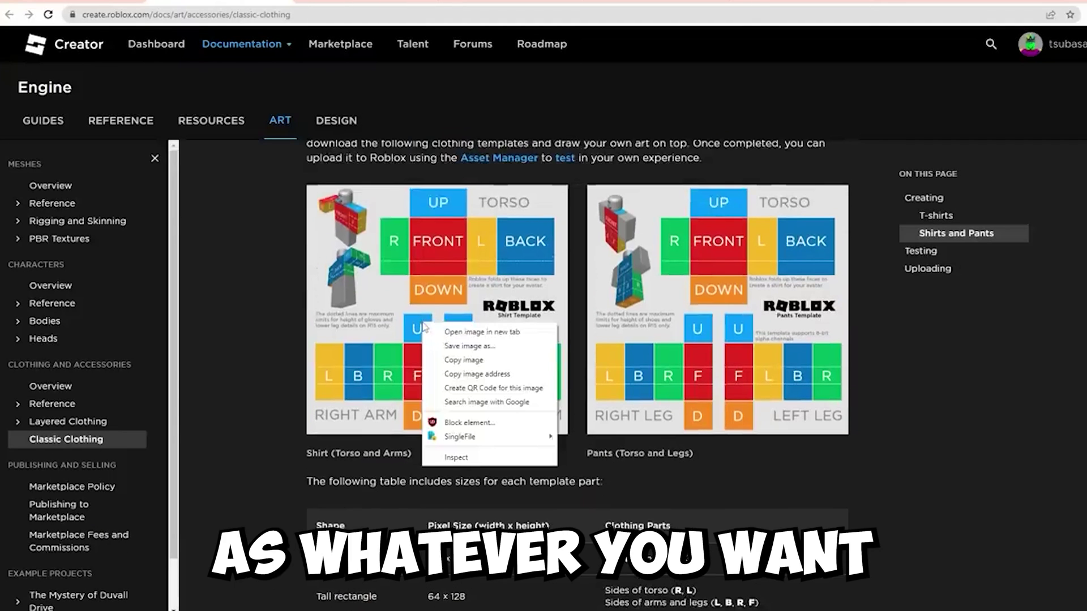
left_click(480, 348)
left_click(478, 291)
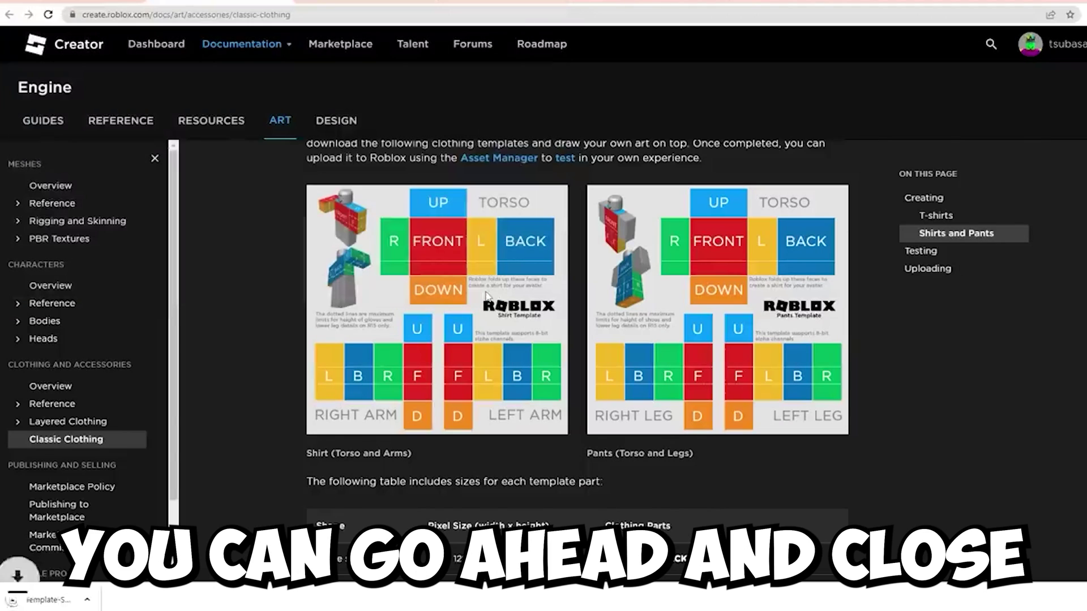
scroll(294, 311, "up", 1)
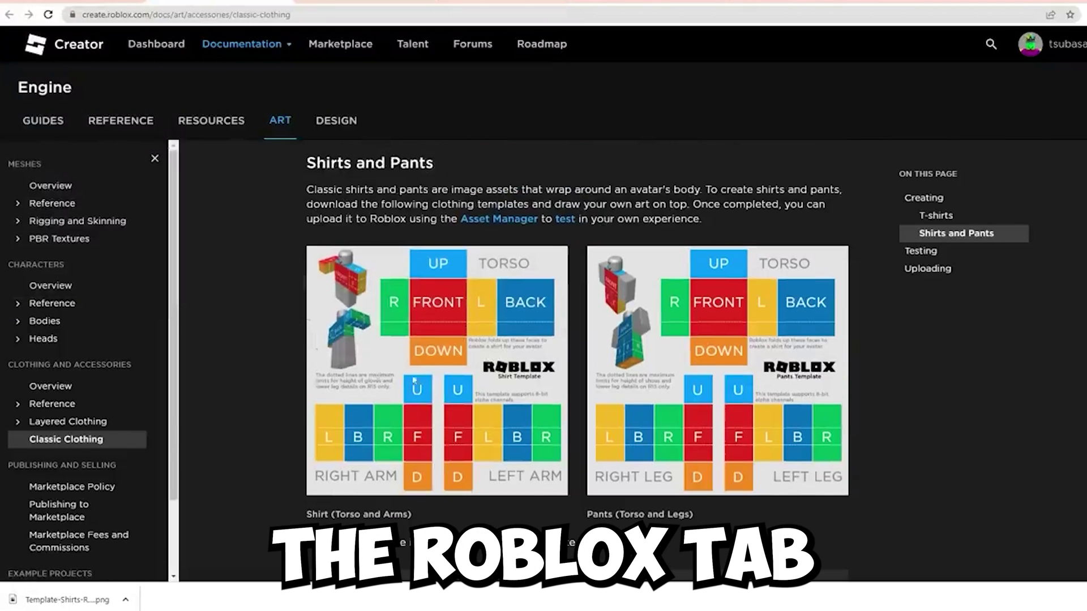
scroll(429, 321, "up", 2)
scroll(428, 320, "down", 1)
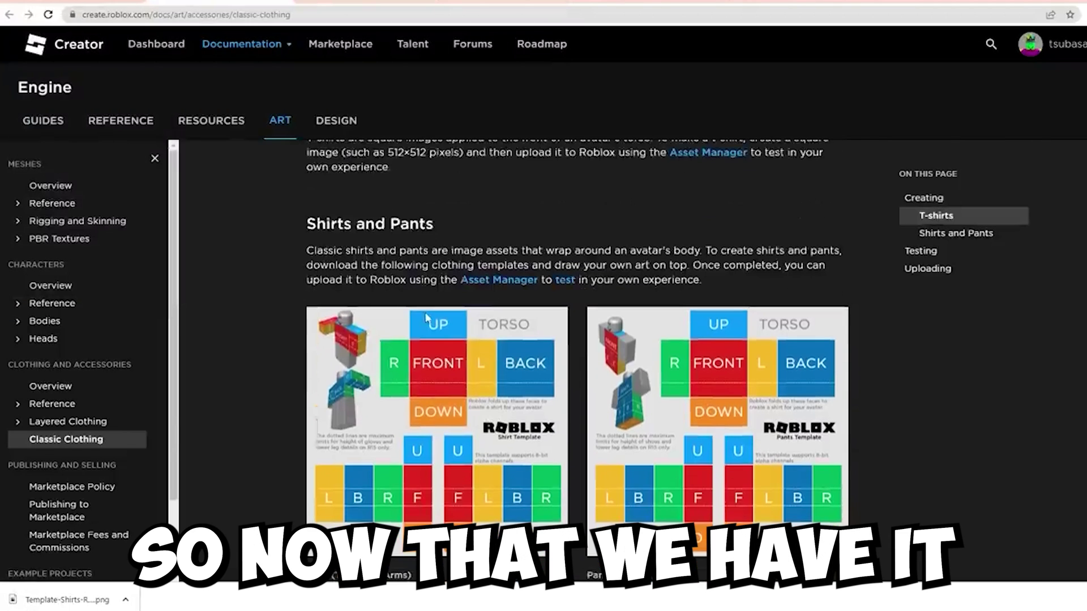
scroll(426, 318, "down", 1)
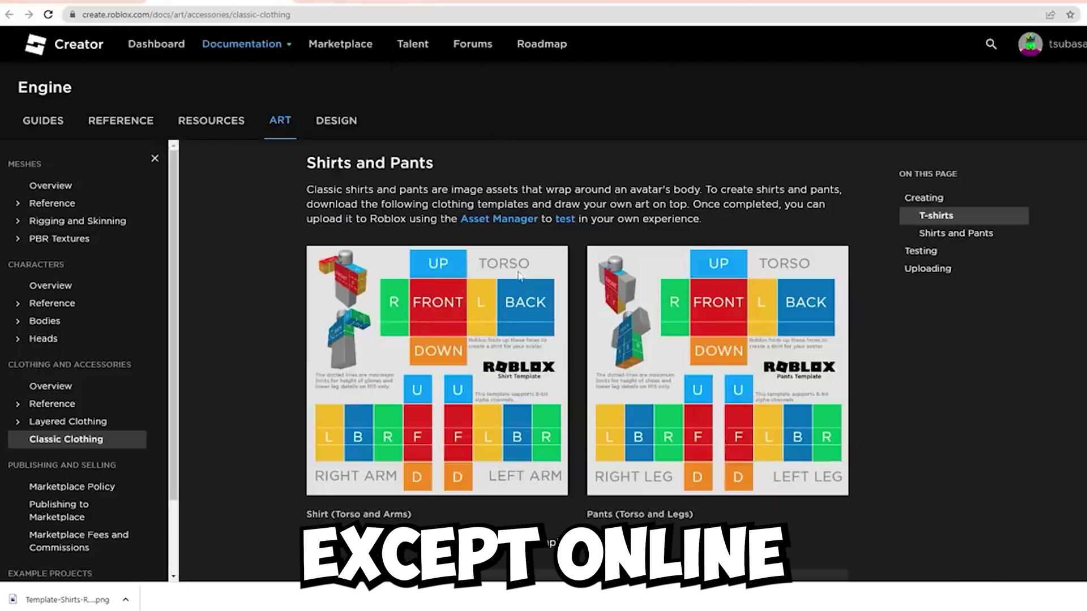
Search Google for "photopea" in a new browser tab and open the Photopea online photo editor
key("ctrl+t")
left_click(474, 246)
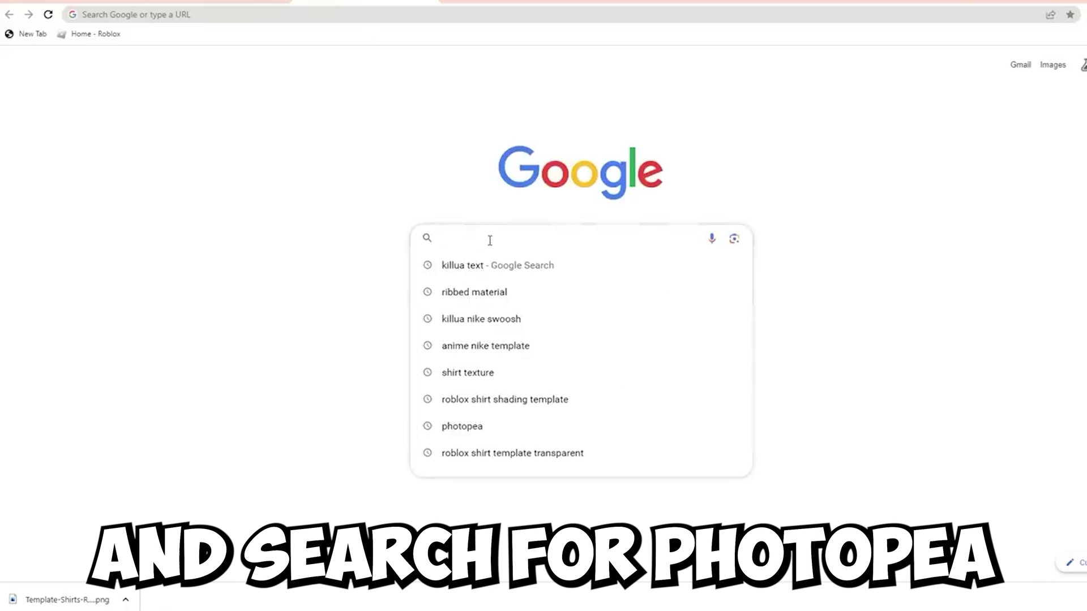
type("photopea")
key("Return")
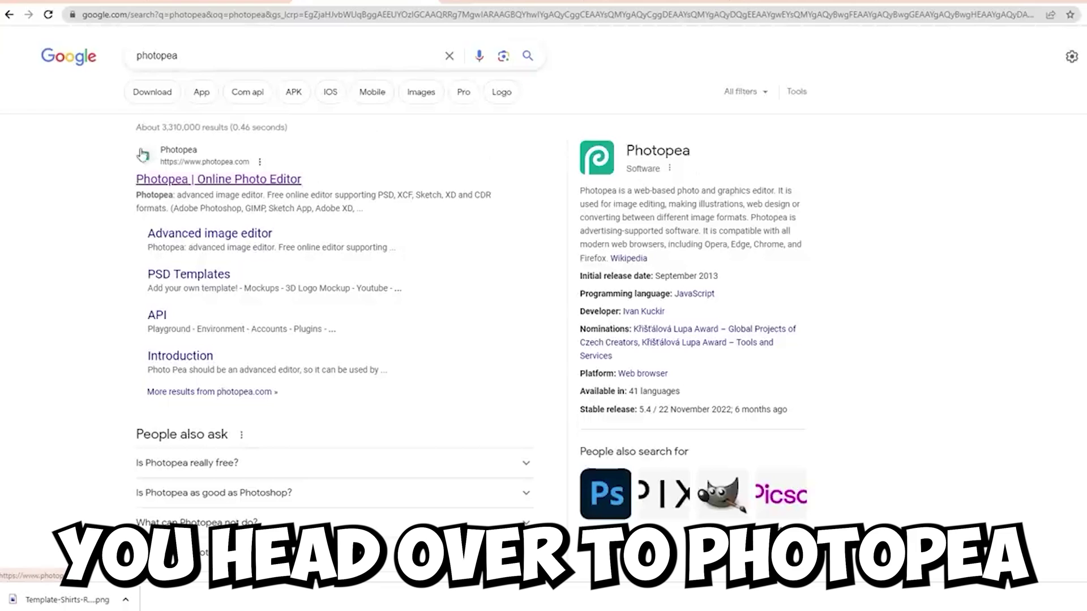
left_click(214, 167)
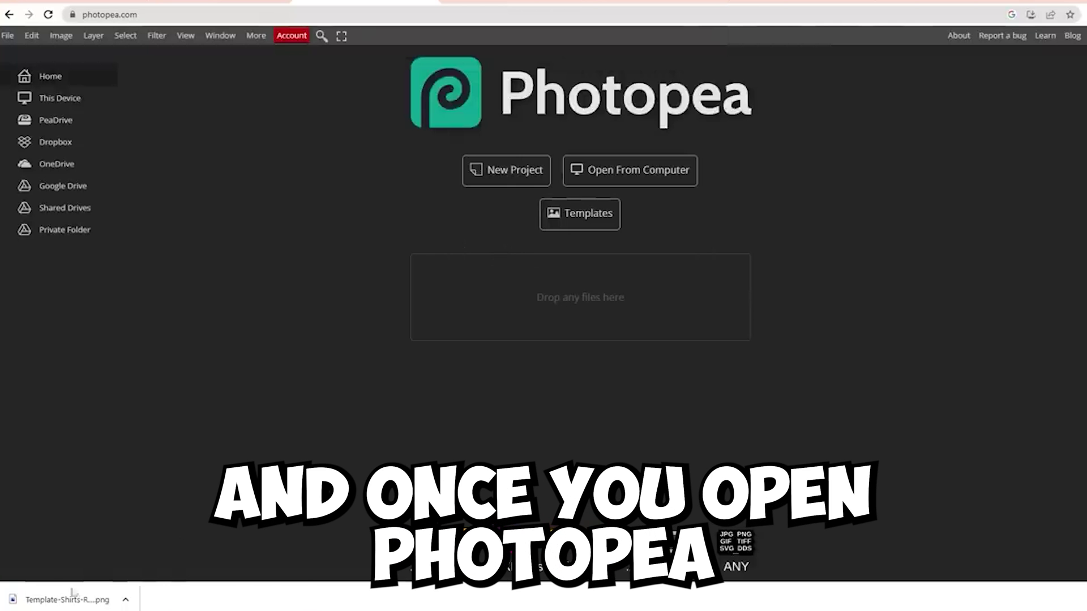
Open the downloaded Roblox shirt template PNG as a document in Photopea
left_click_drag(73, 591, 584, 305)
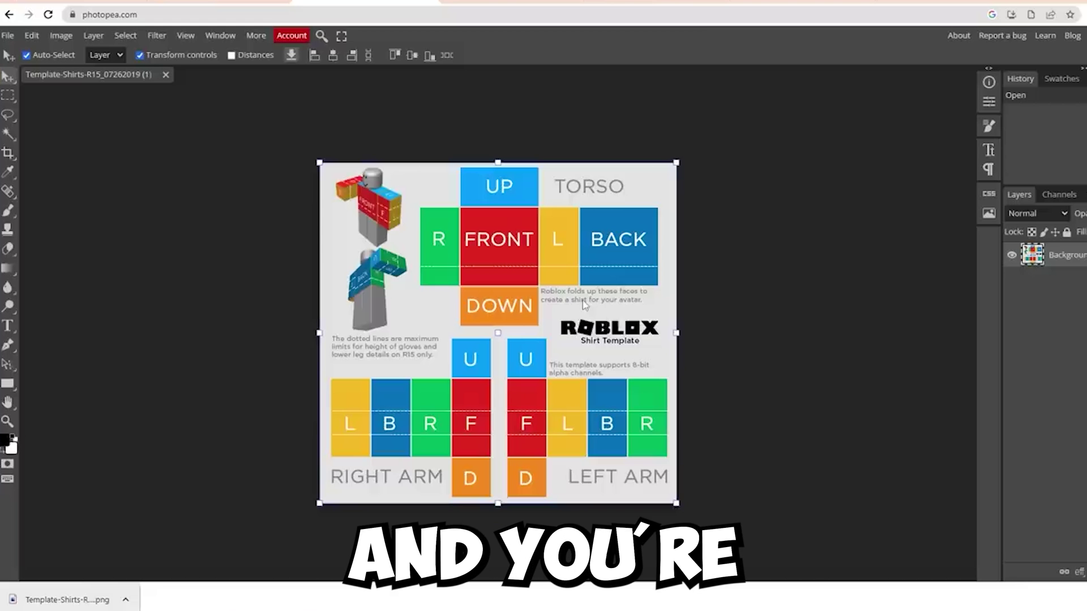
left_click(863, 325)
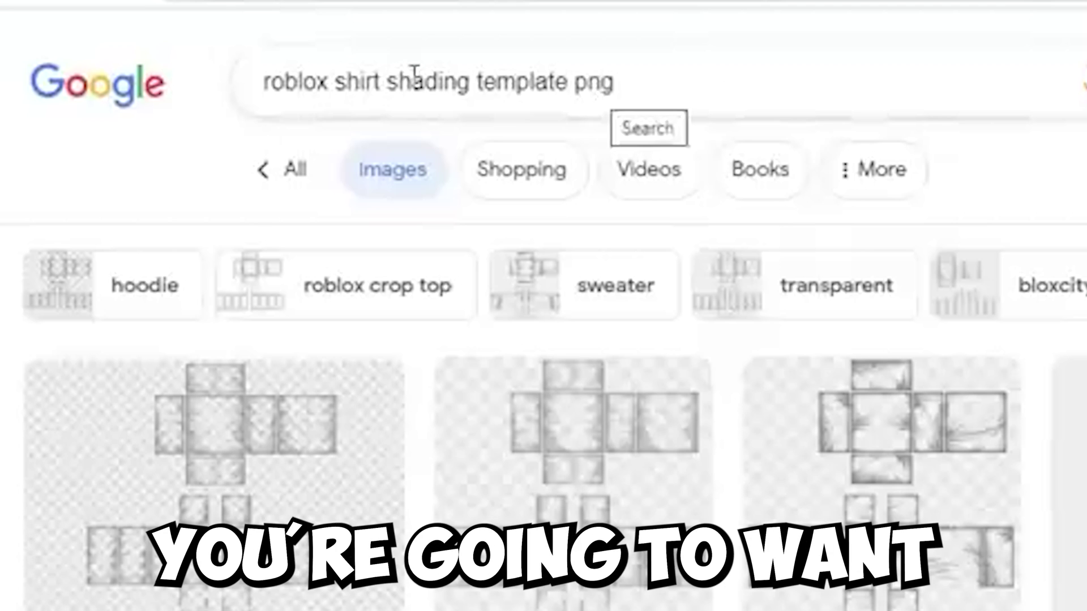
Search Google Images for "roblox shirt shading template png" and open the first PNGWing result's page
left_click(672, 93)
key("Return")
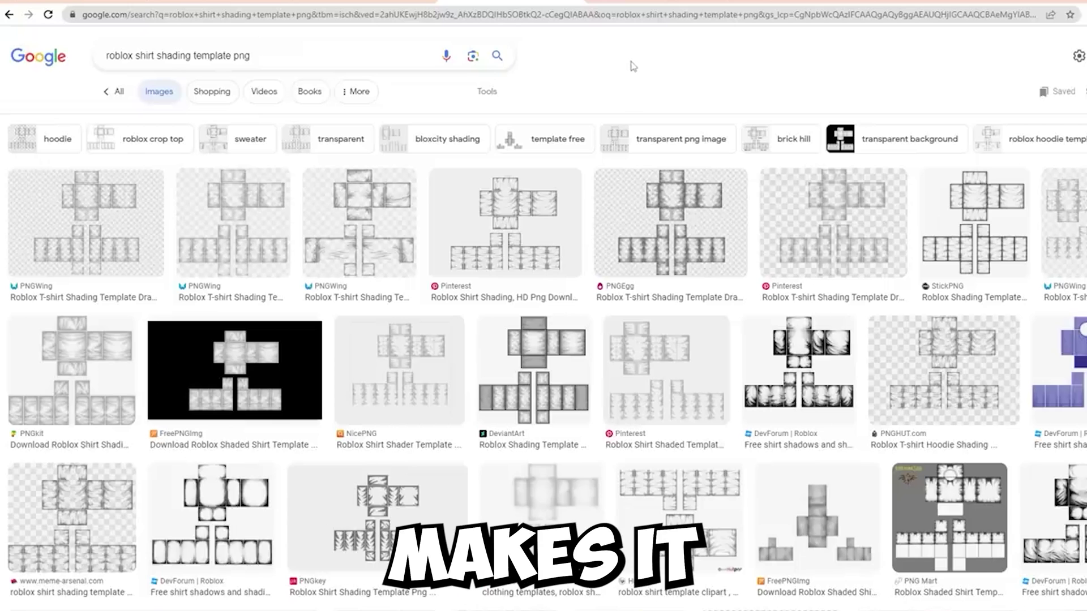
left_click(66, 249)
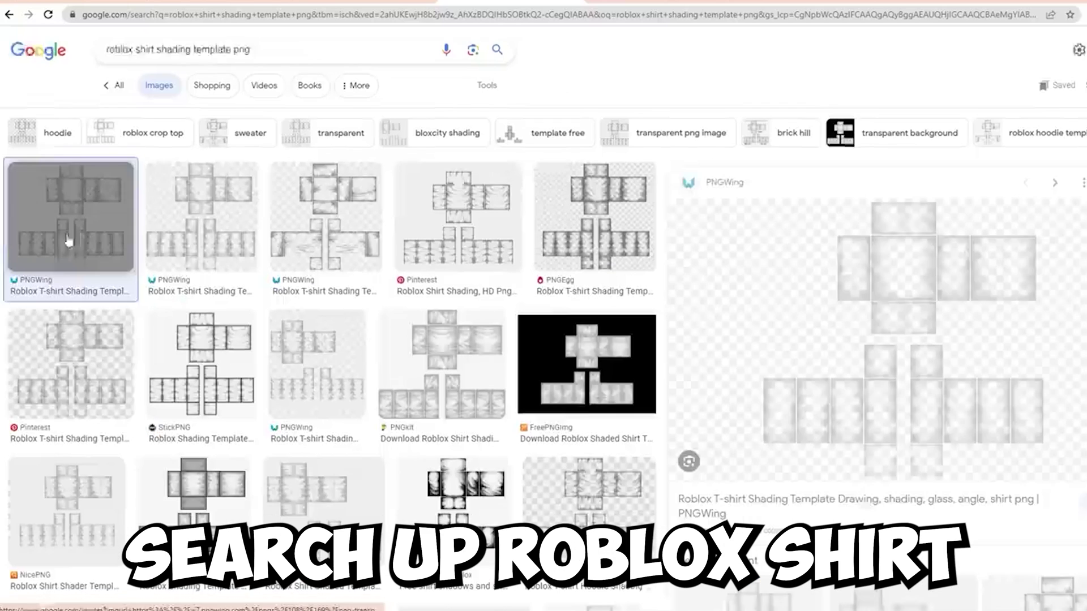
left_click(771, 163)
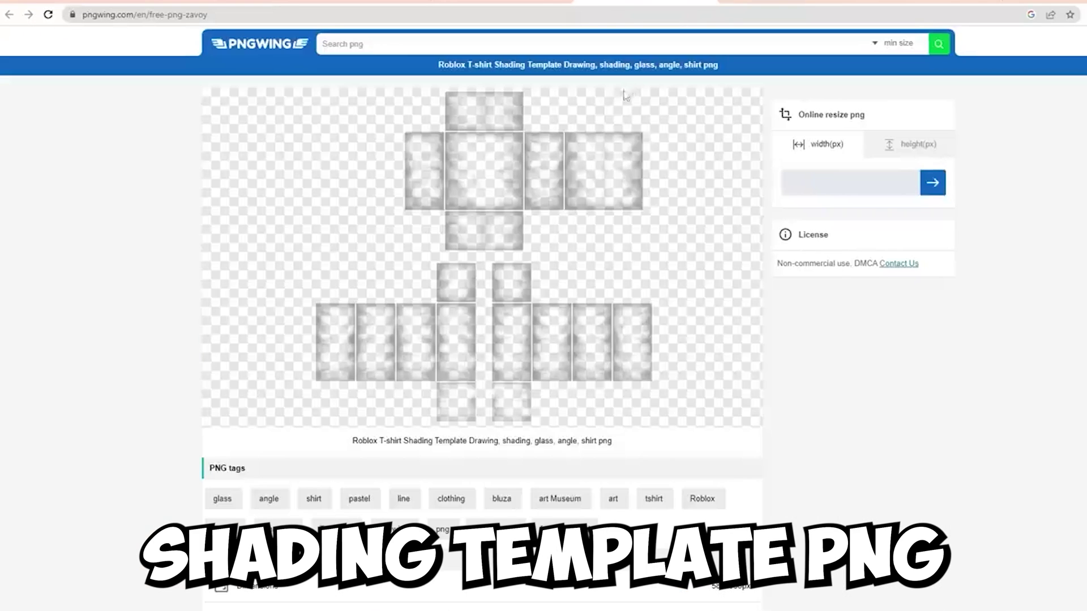
Download the Roblox T-shirt shading template PNG from its PNGWing page
scroll(470, 380, "down", 4)
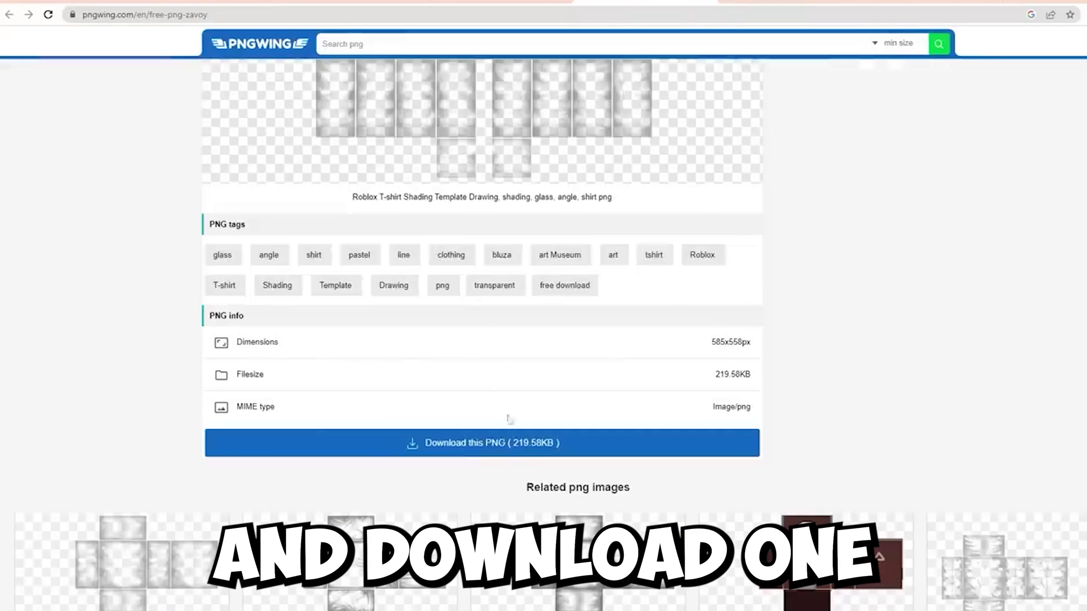
left_click(498, 451)
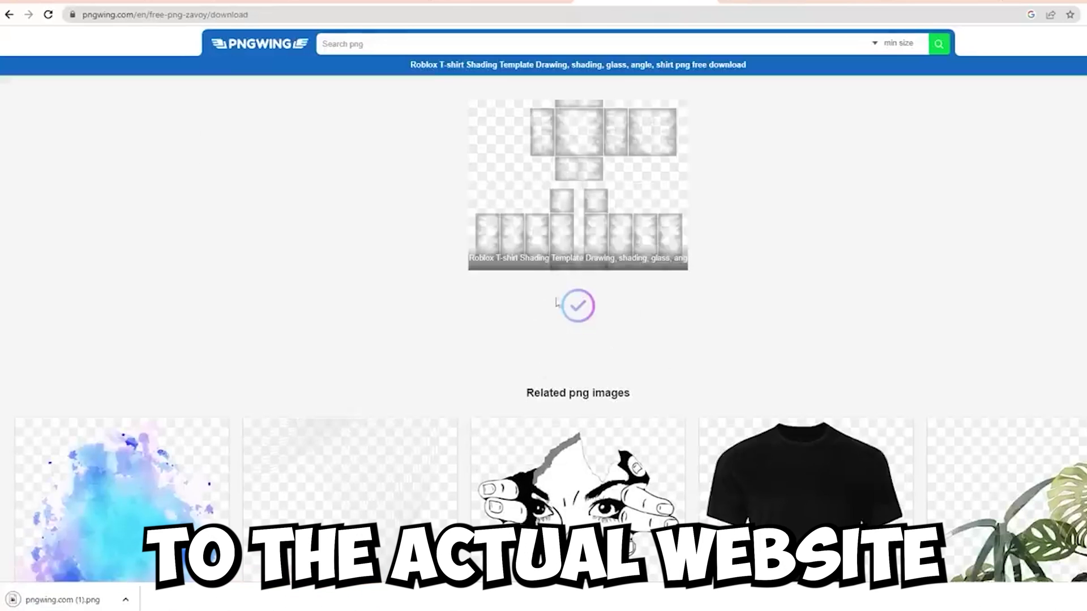
scroll(492, 290, "down", 1)
scroll(470, 283, "up", 1)
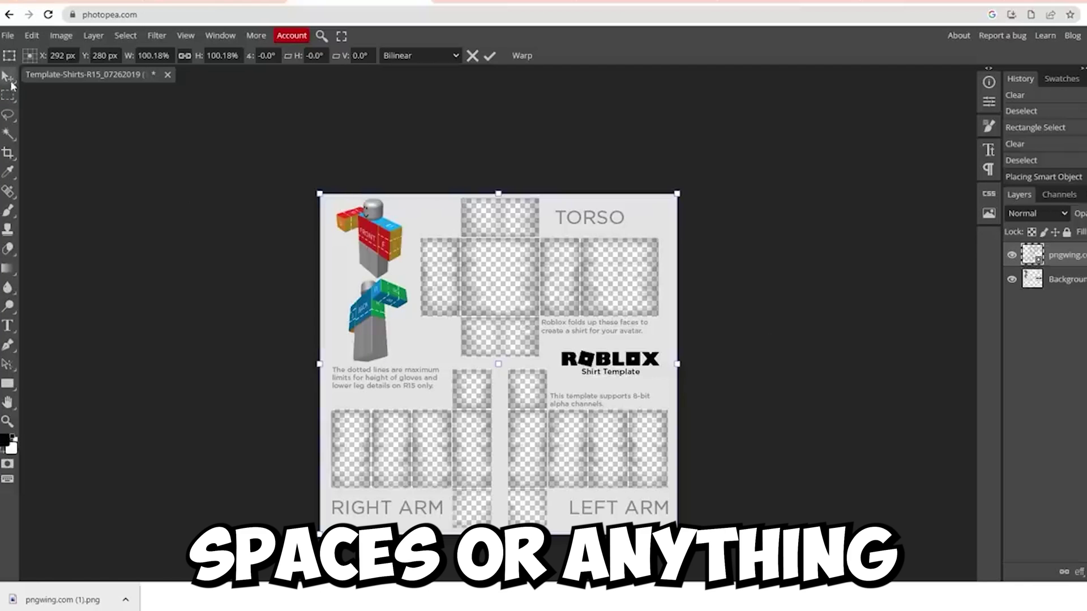
Place the shading image aligned over the shirt template in Photopea and move its layer below the Background layer
key("Return")
scroll(465, 368, "left", 2)
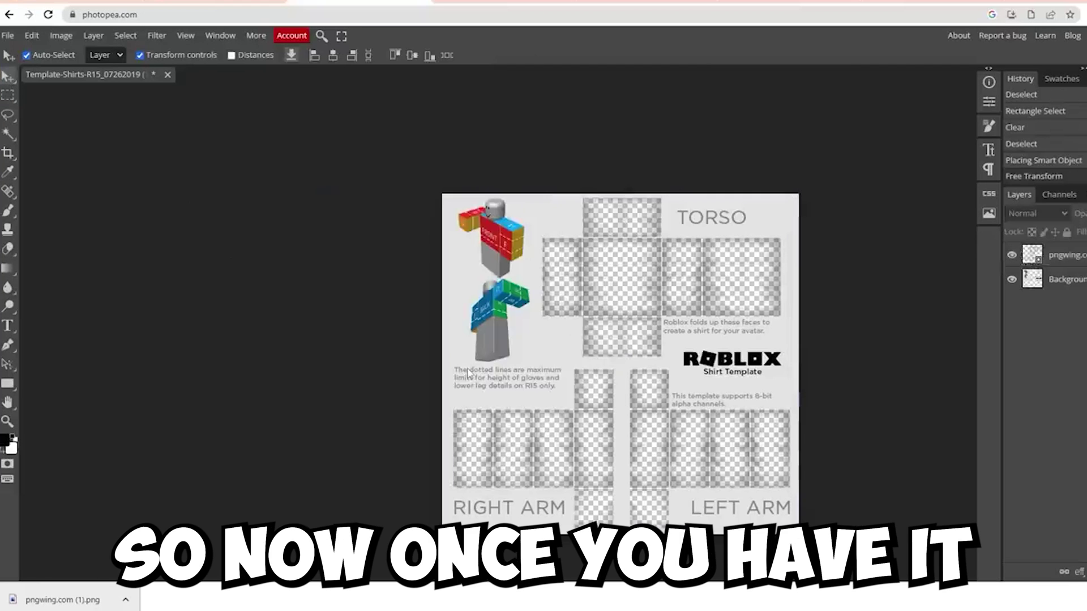
scroll(465, 368, "down", 1)
left_click_drag(1037, 275, 1037, 286)
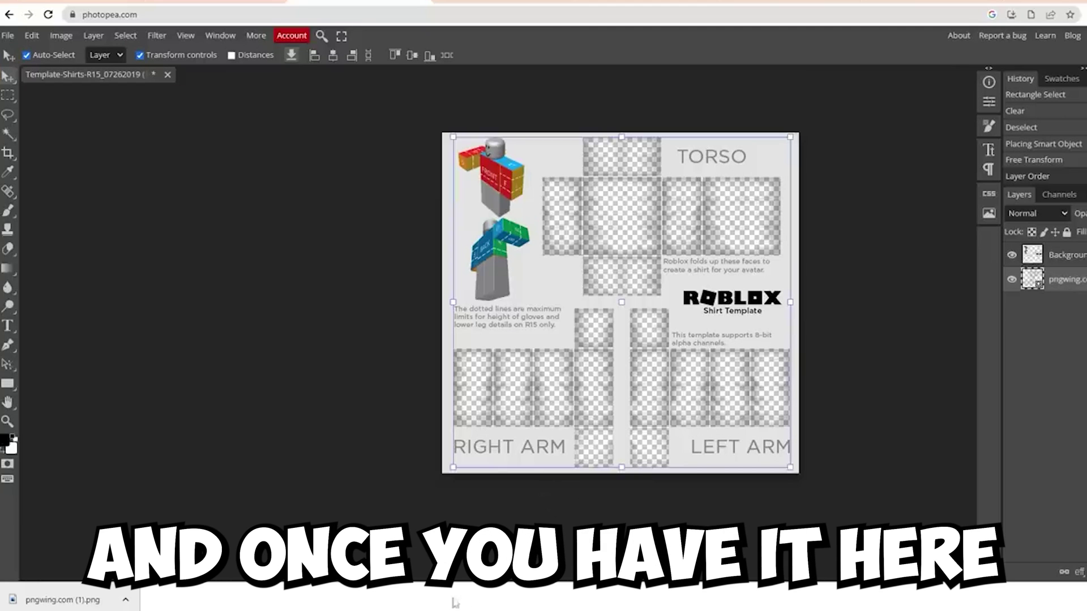
left_click_drag(622, 469, 624, 470)
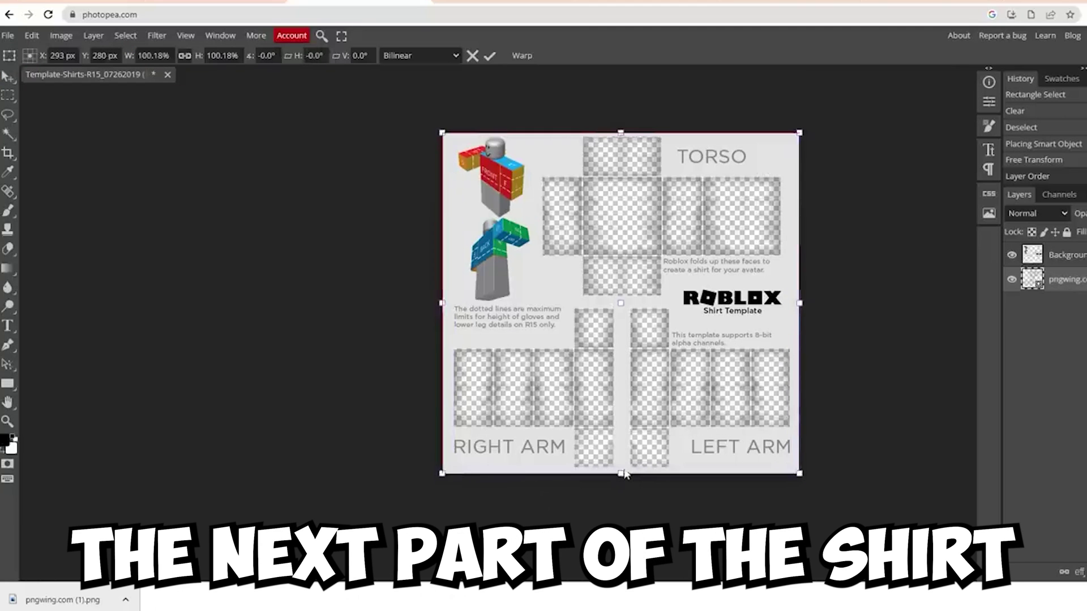
key("Escape")
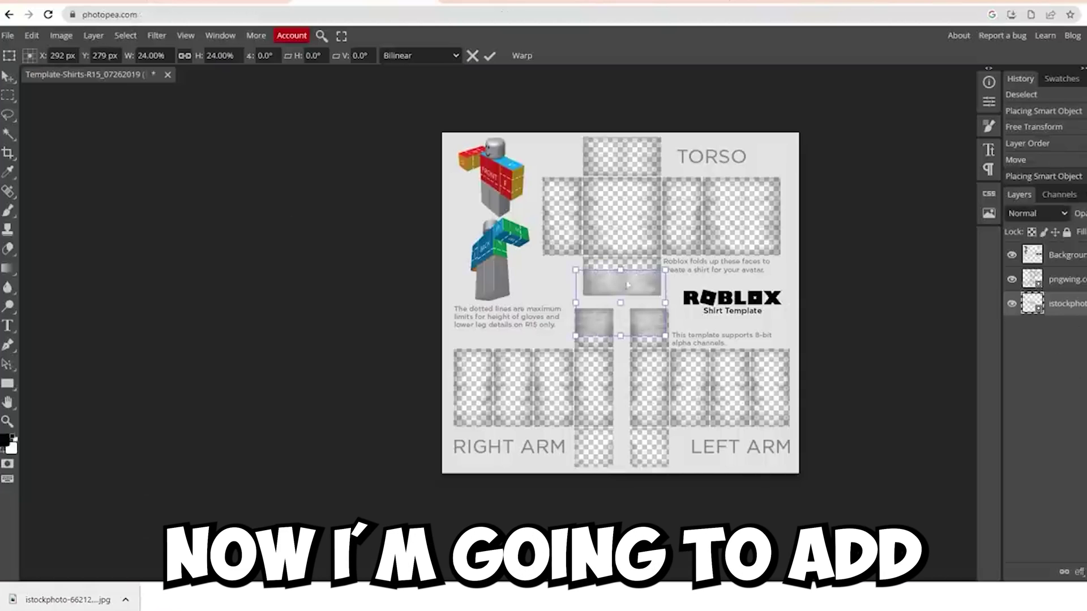
Scale the gray knitted fabric texture to cover the full height of the shirt template
left_click_drag(623, 195, 653, 132)
left_click_drag(620, 336, 638, 473)
key("Return")
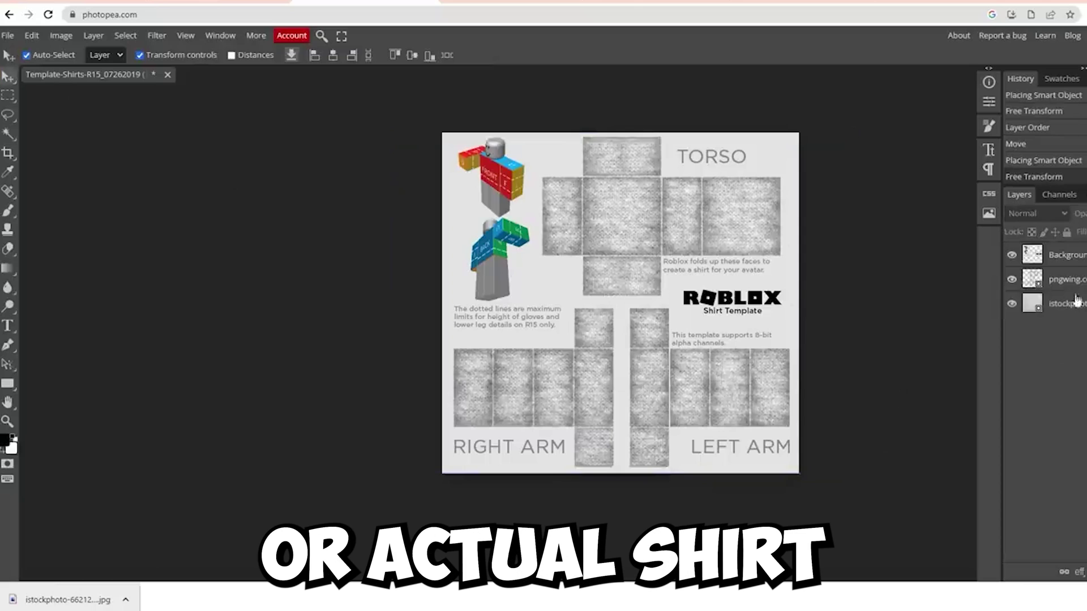
Rearrange the layer stack with Background on top, the pngwing shading in the middle and the istockphoto fabric texture lowest
left_click(1058, 261)
key("shift+Down")
key("shift+Down")
key("shift+Down")
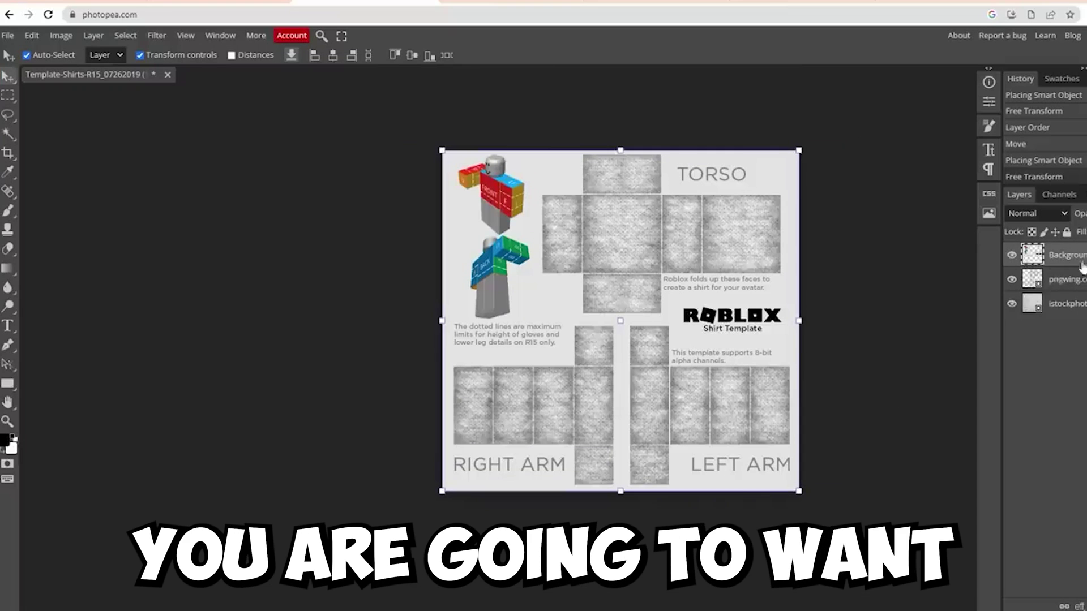
left_click_drag(1064, 258, 1059, 252)
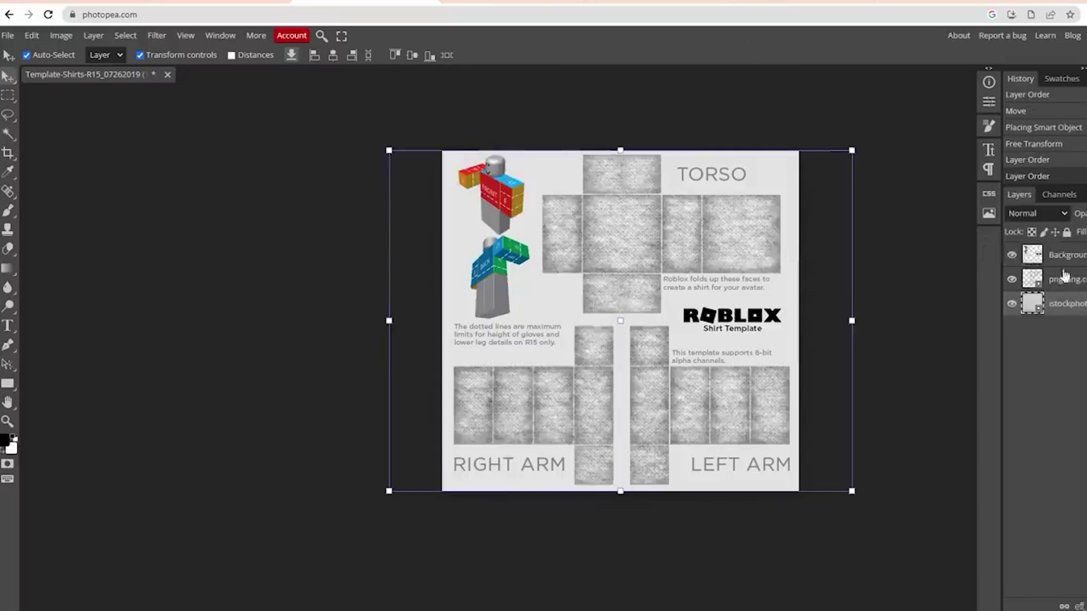
left_click(1079, 277)
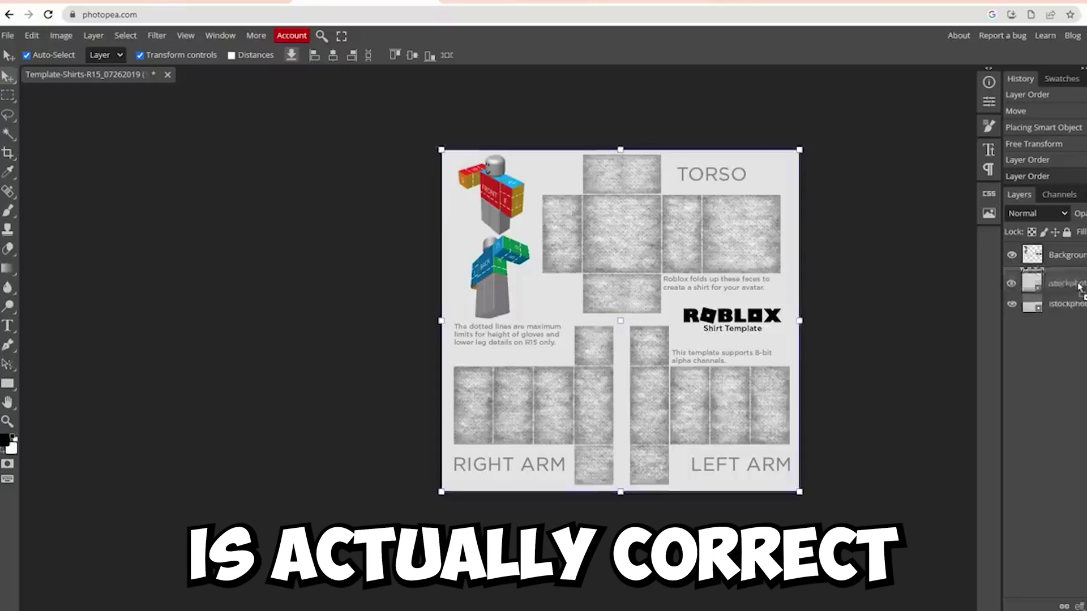
key("ctrl+[")
left_click_drag(1042, 285, 1074, 317)
left_click(1065, 345)
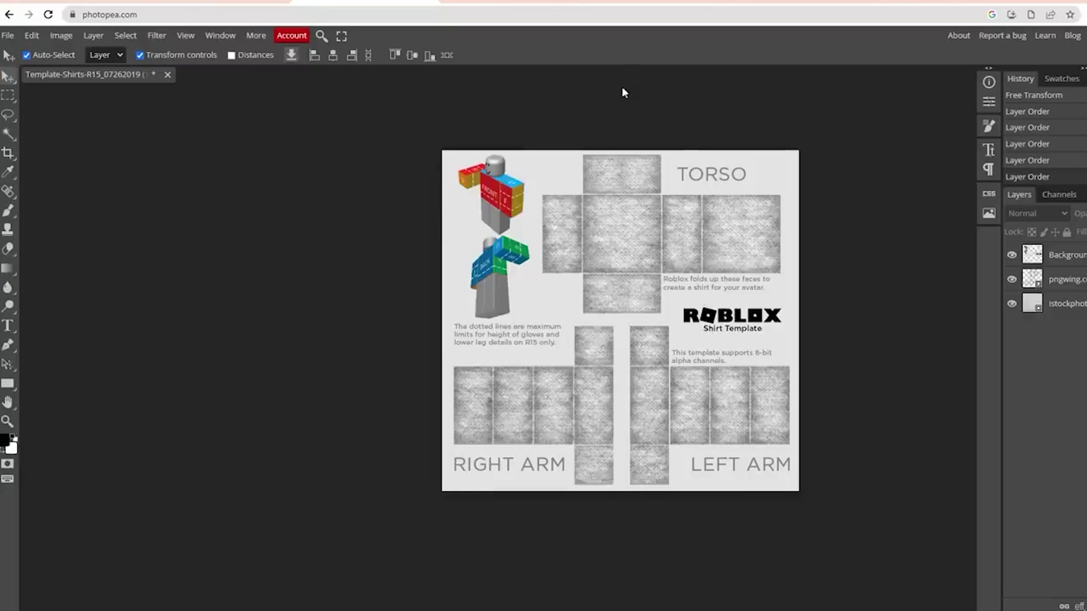
Rasterize the istockphoto fabric texture layer
left_click(558, 277)
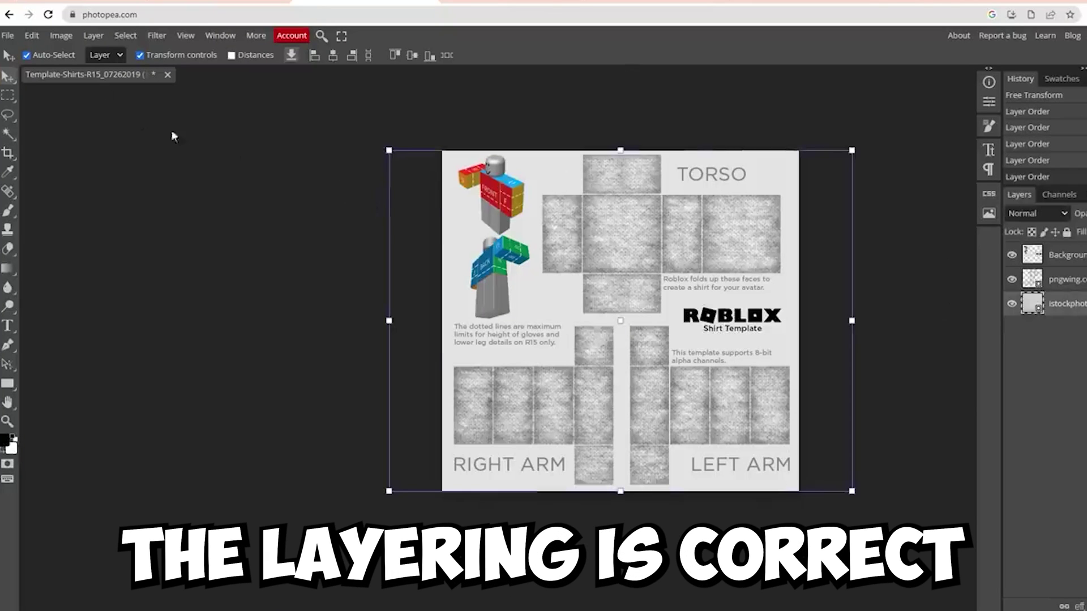
left_click(93, 35)
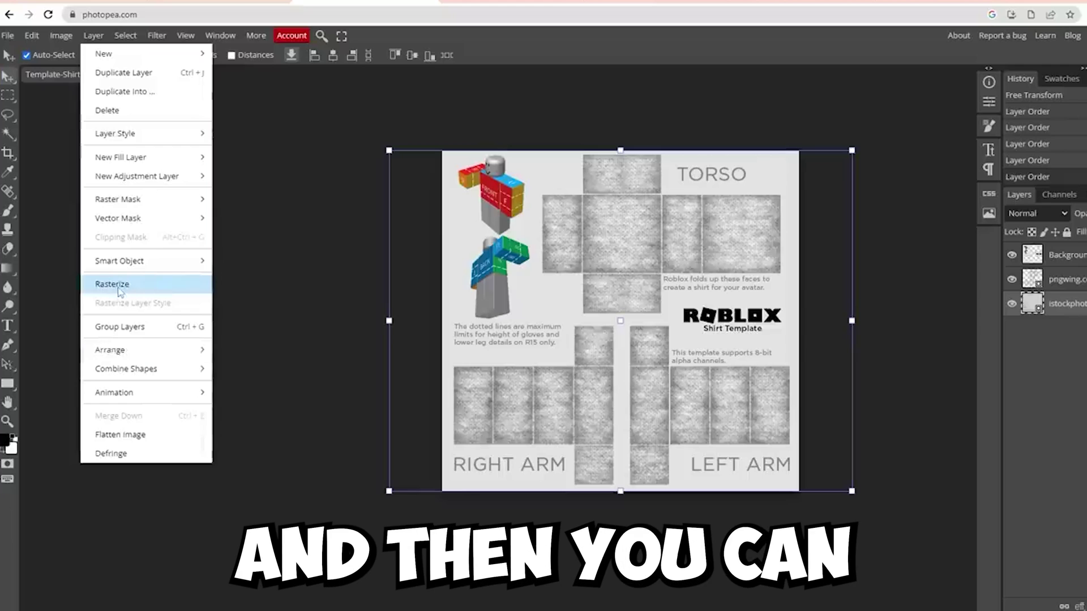
left_click(119, 289)
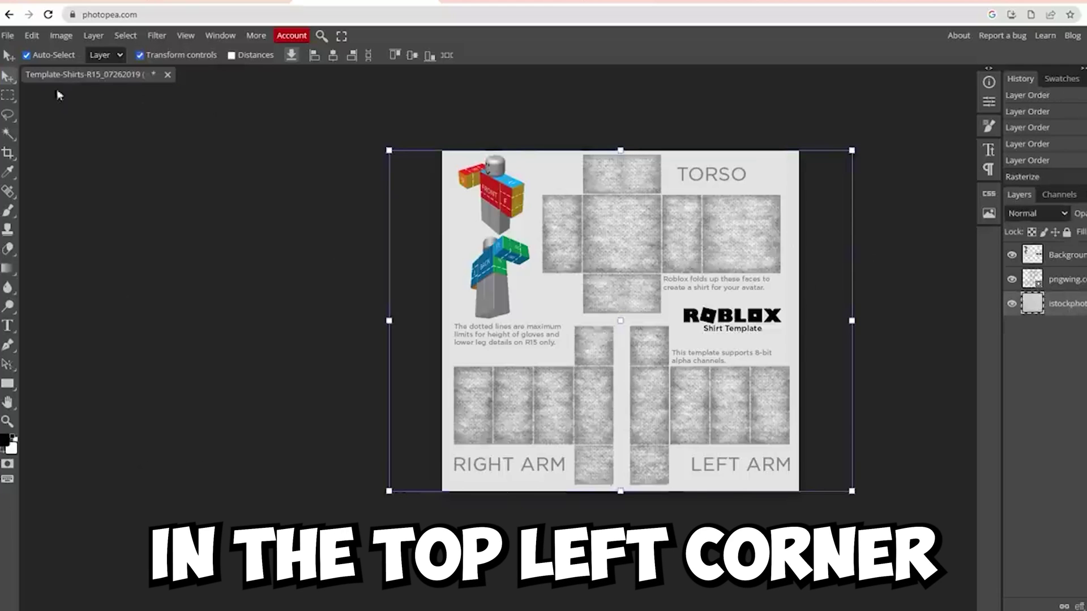
Recolor the fabric texture with Hue/Saturation, setting hue to 180, saturation to 100 and lightness to -61
left_click(61, 35)
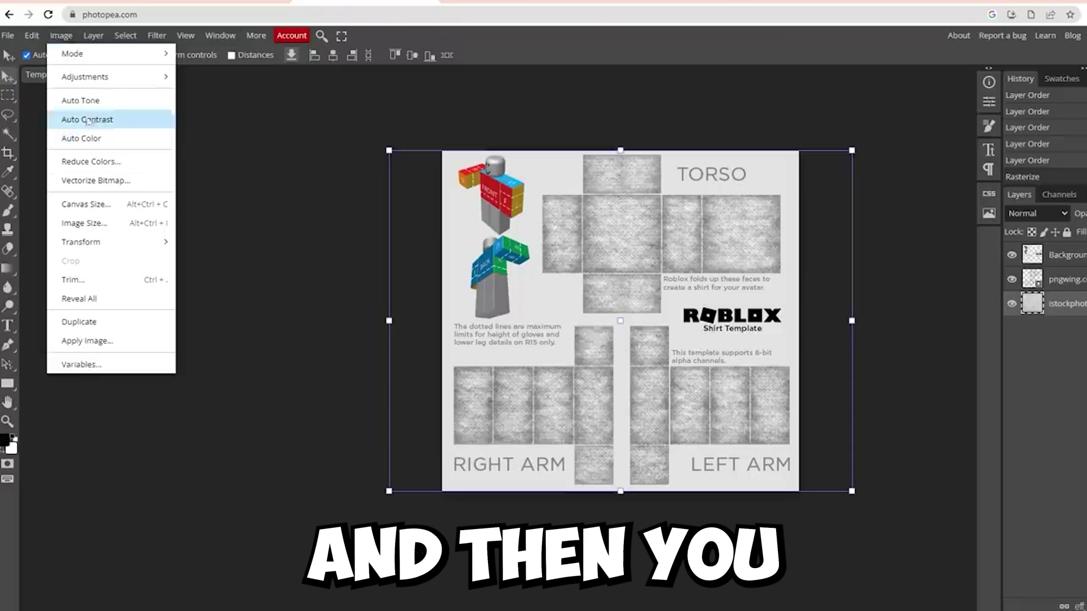
mouse_move(93, 80)
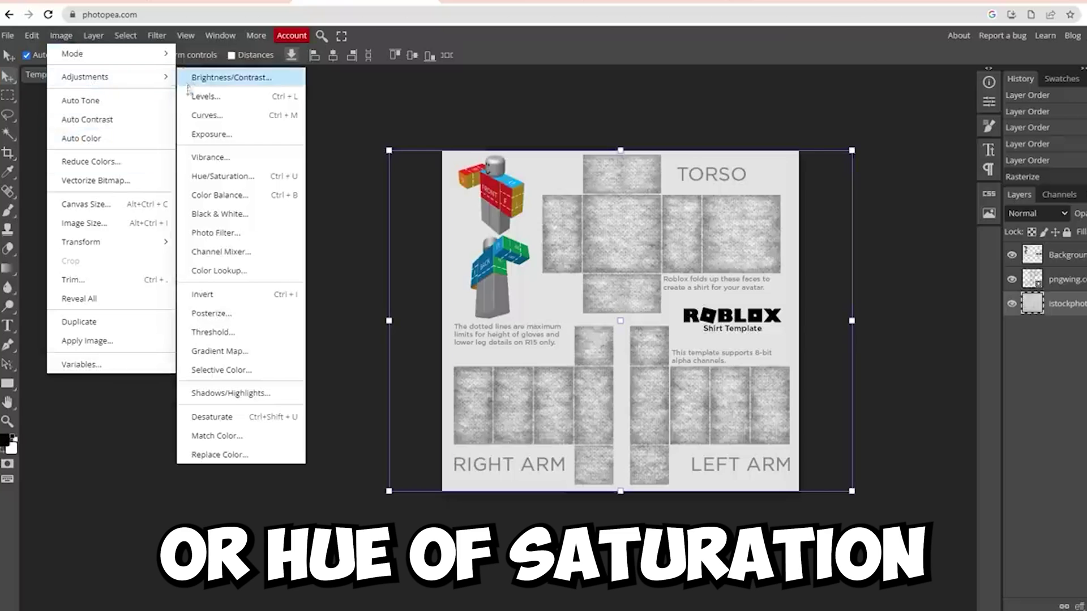
left_click(226, 180)
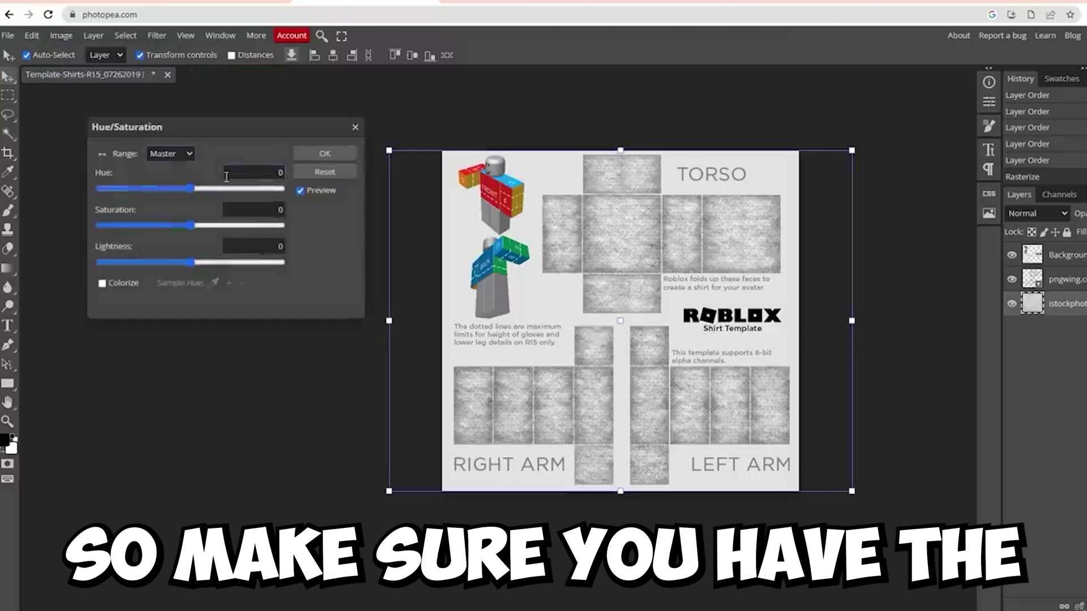
left_click_drag(262, 193, 281, 226)
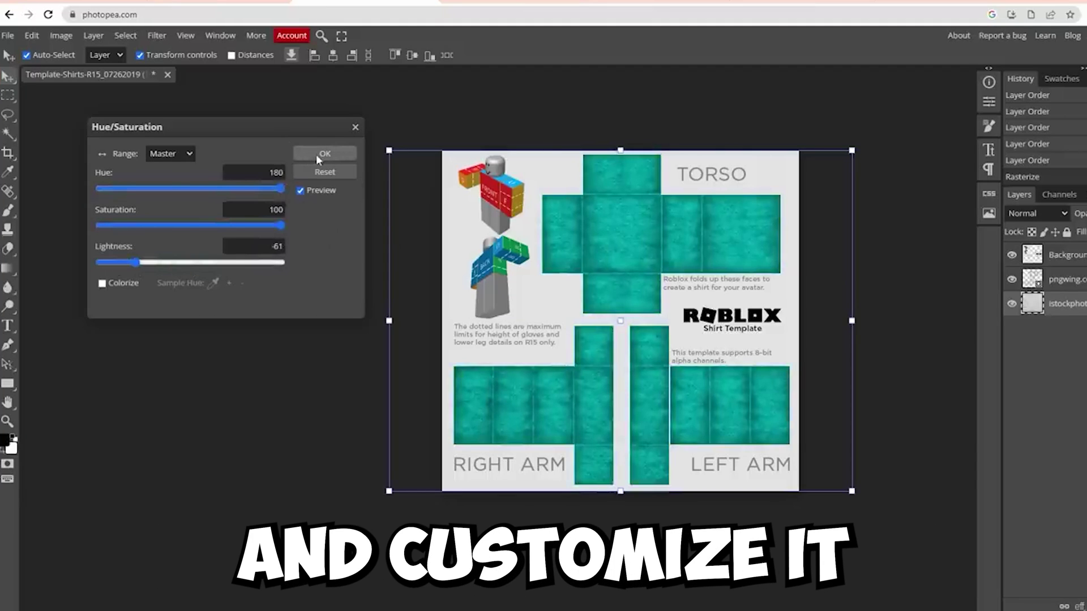
left_click(310, 154)
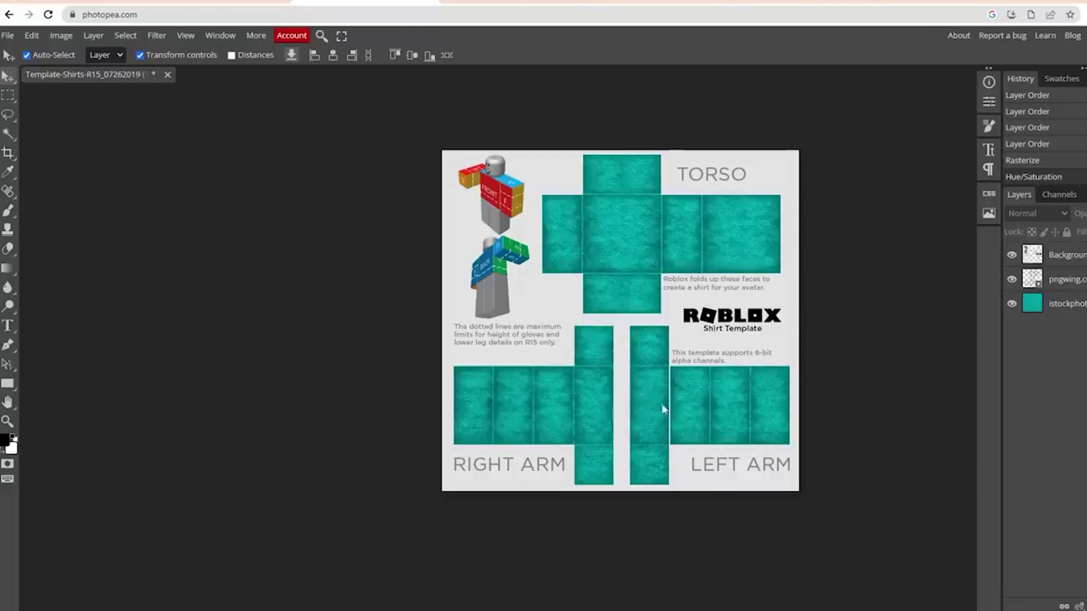
Try clearing the teal fabric from the lower part of both sleeves, and undo the clearing
left_click(9, 95)
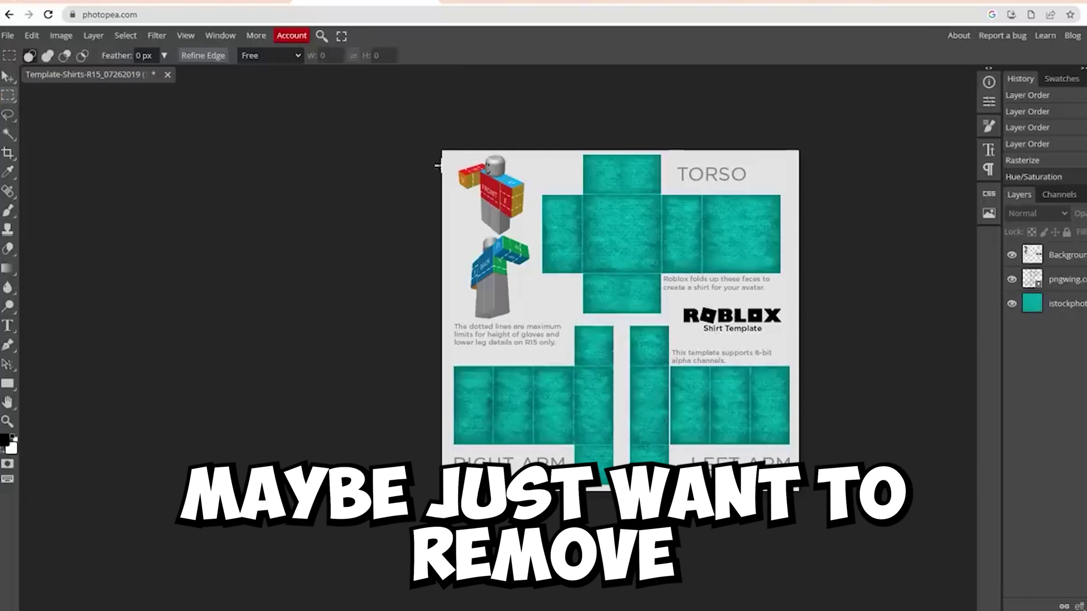
left_click(1047, 304)
left_click_drag(451, 436, 798, 490)
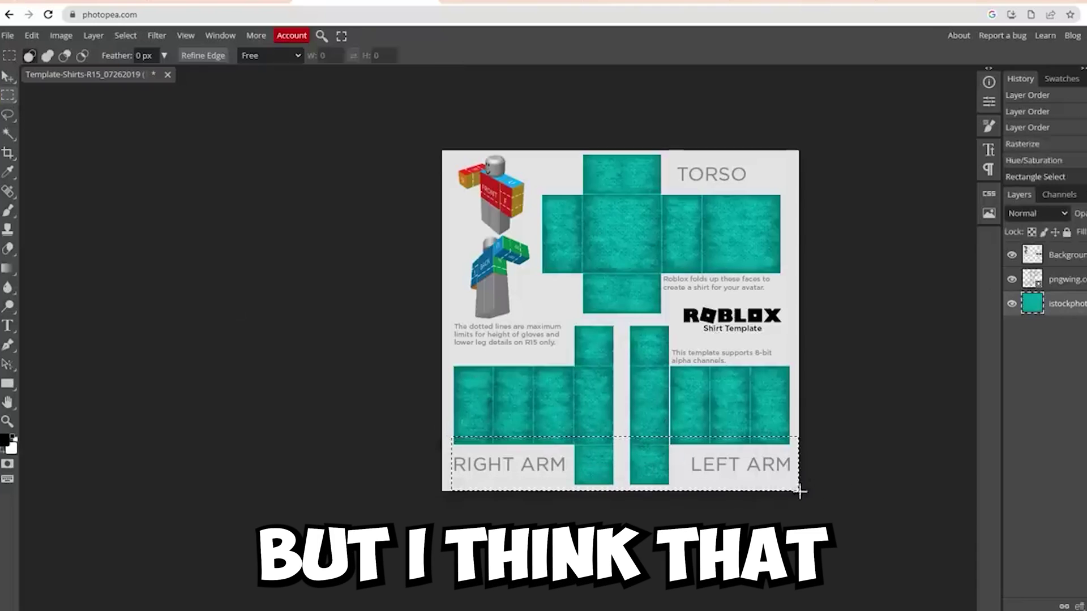
key("Delete")
key("ctrl+z")
left_click_drag(450, 389, 790, 496)
key("Delete")
key("ctrl+d")
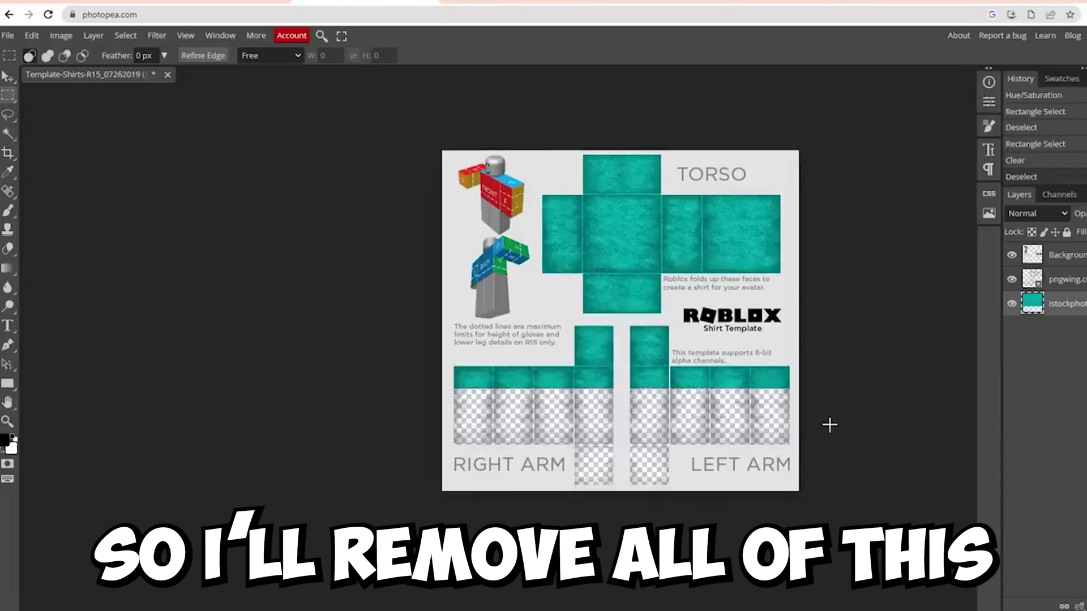
key("ctrl+z")
key("ctrl+z")
key("ctrl+z")
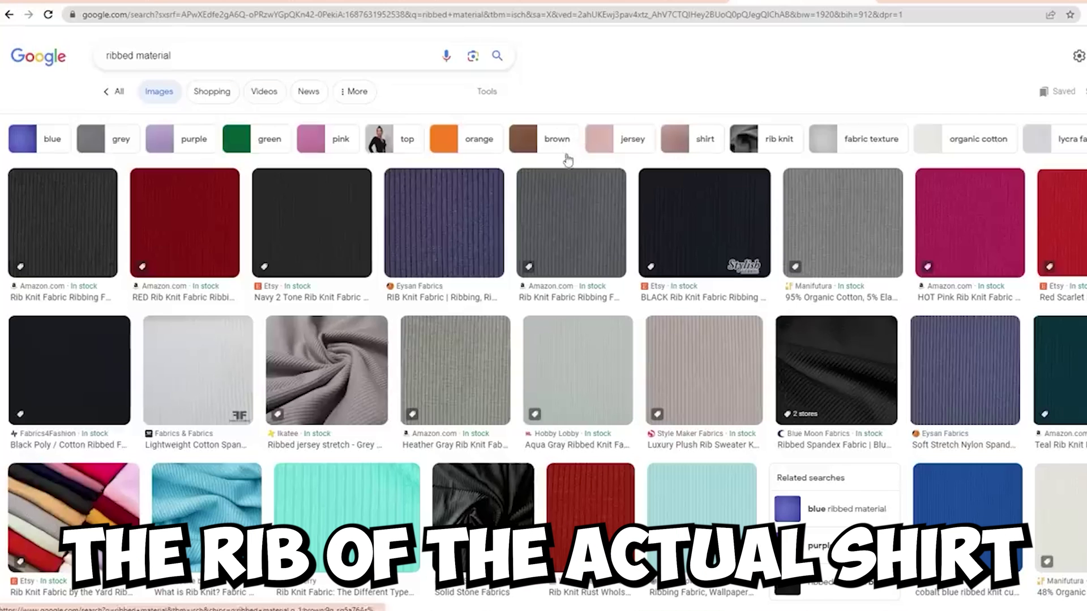
Switch to the Google Images results for ribbed material and download the Arda Alyans teal ribbed fabric image
left_click(931, 293)
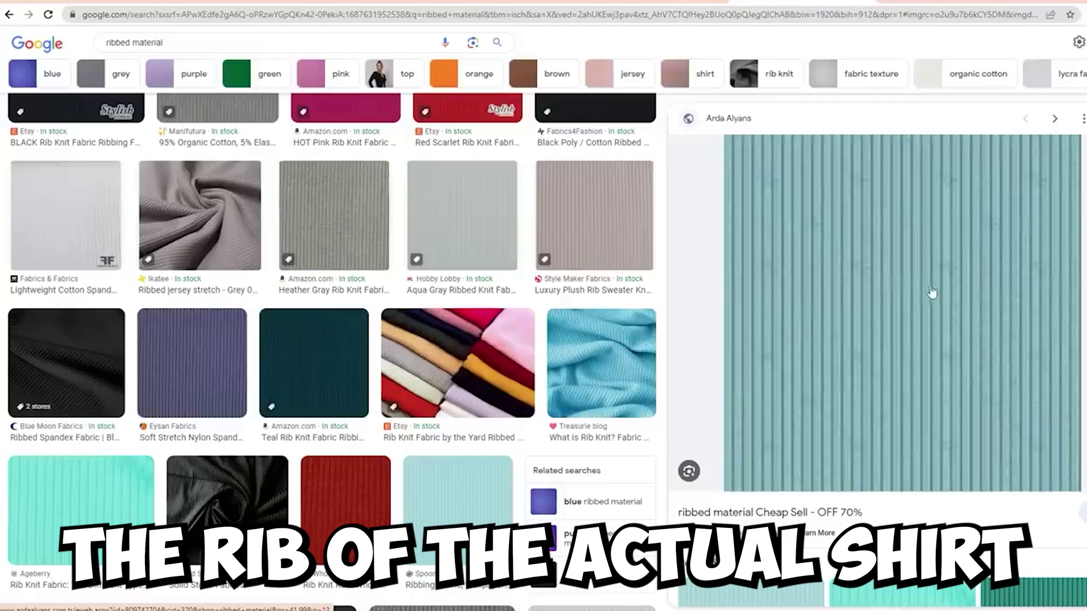
right_click(886, 284)
left_click(920, 410)
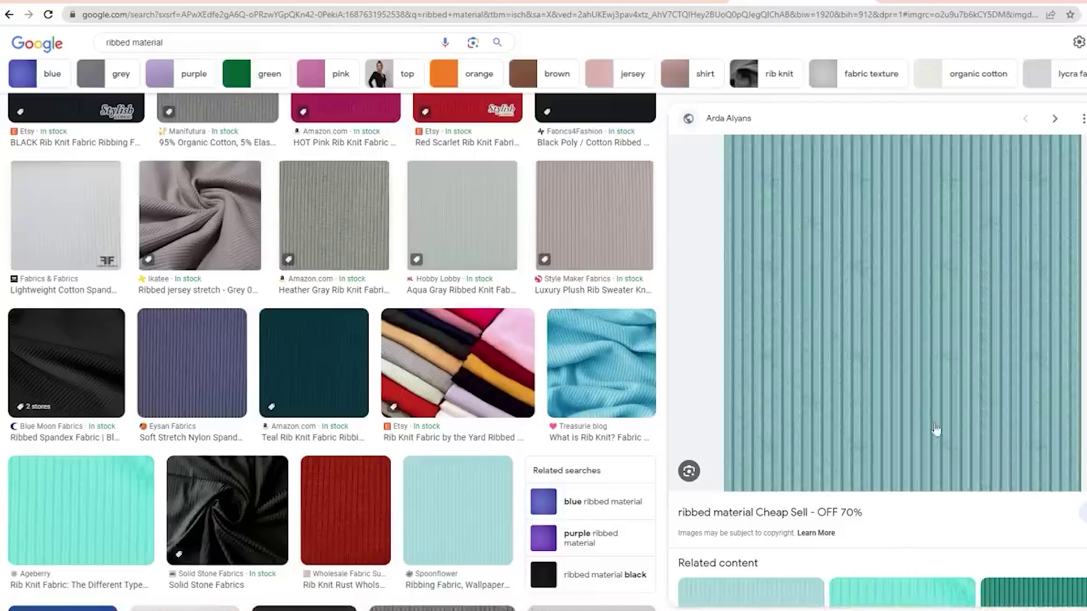
left_click(477, 294)
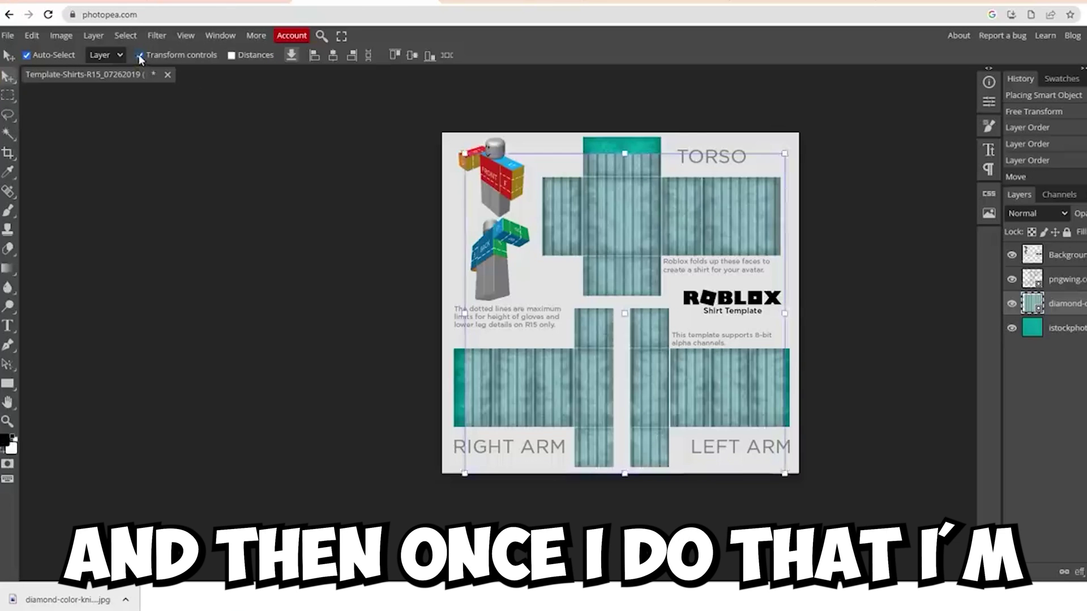
In Photopea, scale the placed ribbed fabric to 24.29% and position it over the right arm's panels, flush with their lower edge
left_click(140, 55)
key("ctrl+t")
left_click_drag(634, 148, 654, 374)
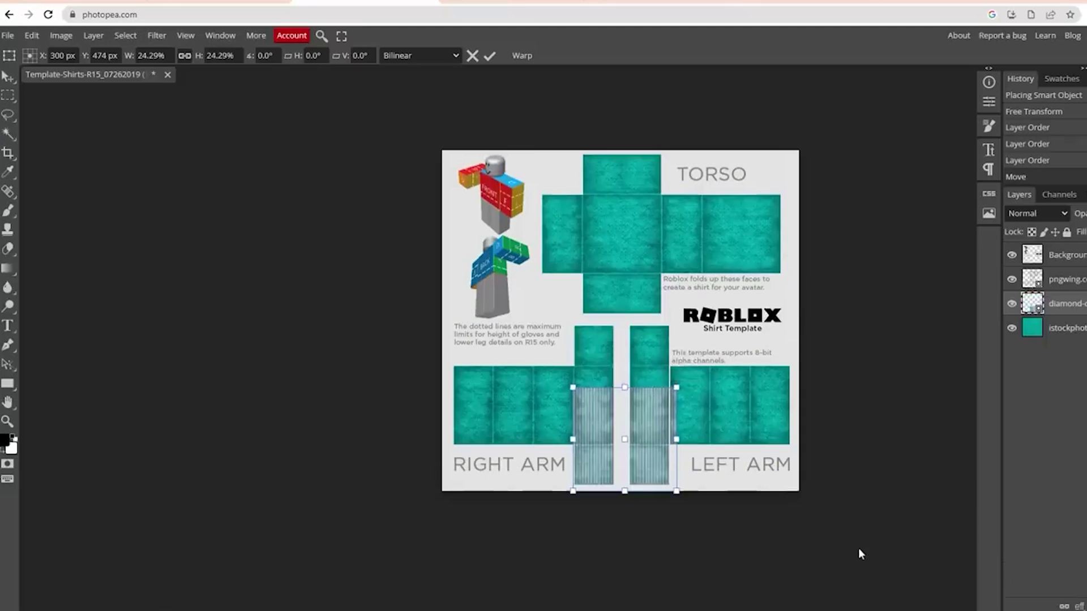
key("ctrl+plus")
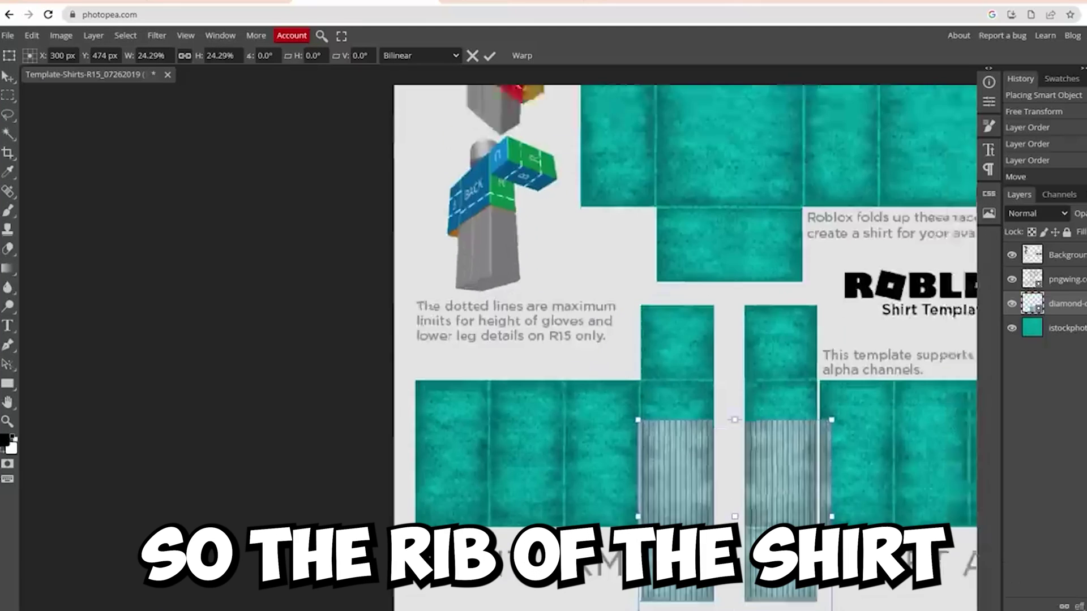
scroll(680, 340, "down", 3)
left_click_drag(720, 317, 481, 221)
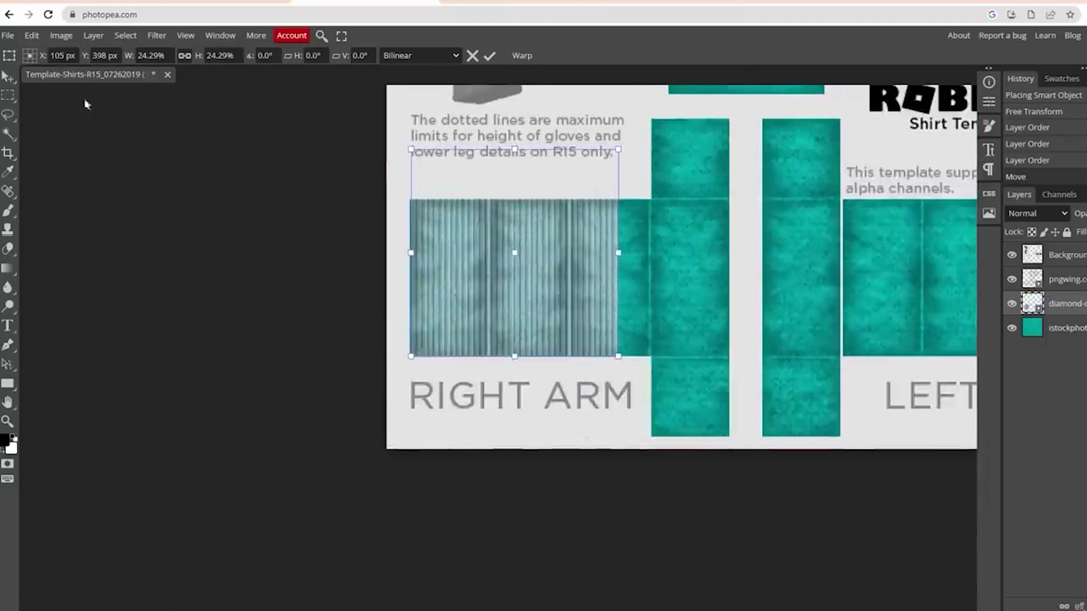
Rasterize the ribbed fabric layer and clear all of it except a thin strip along the right arm's lower edge
left_click(8, 95)
left_click_drag(506, 240, 663, 345)
key("Delete")
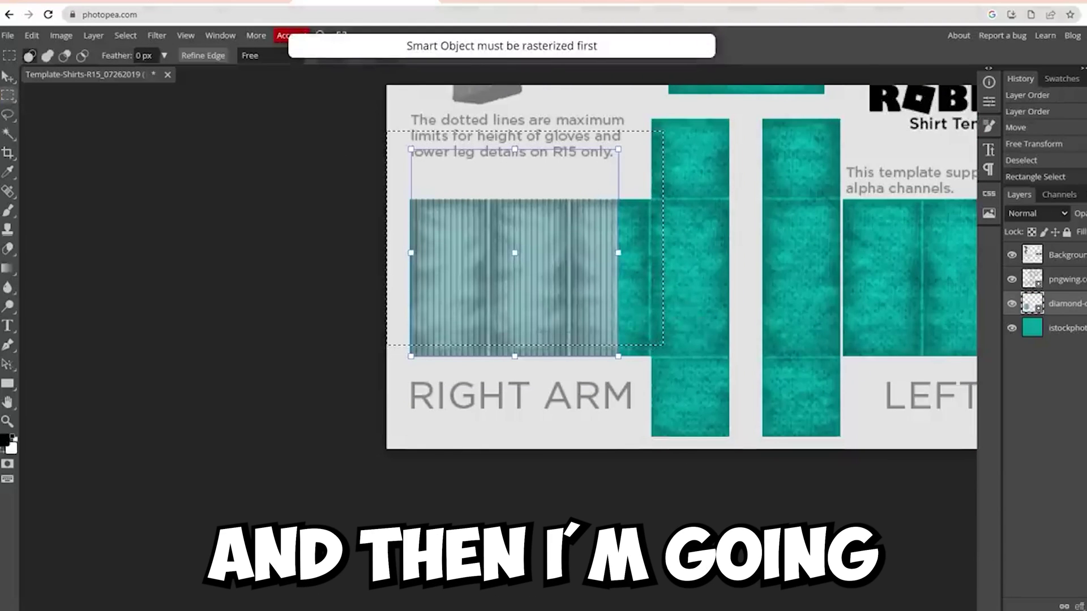
left_click(94, 36)
left_click(112, 283)
key("Delete")
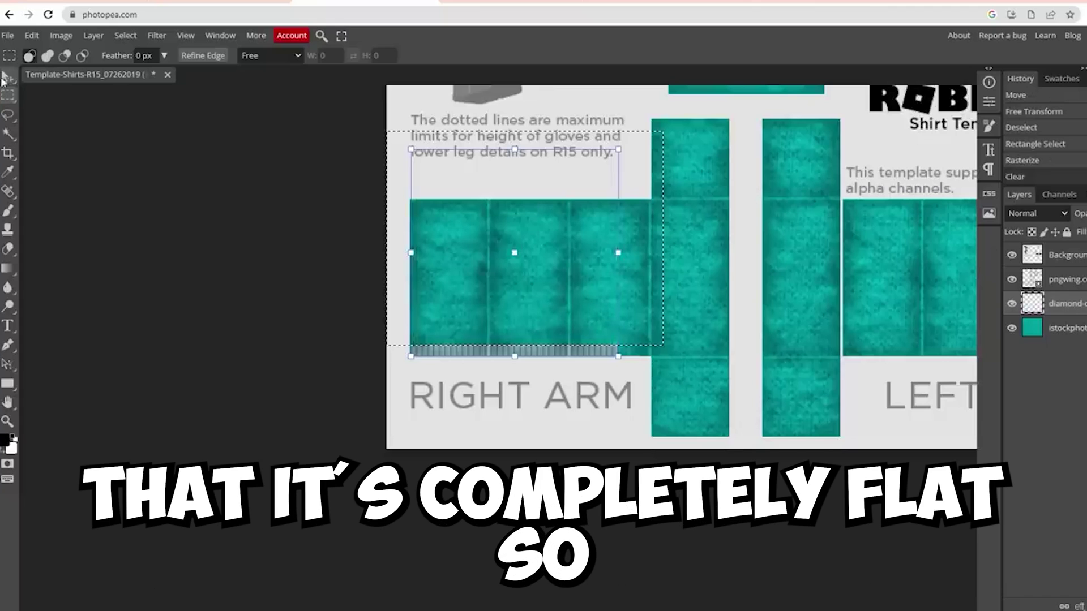
Duplicate the rib strip and line up the copies across the lower edge of both arms' panels
key("v")
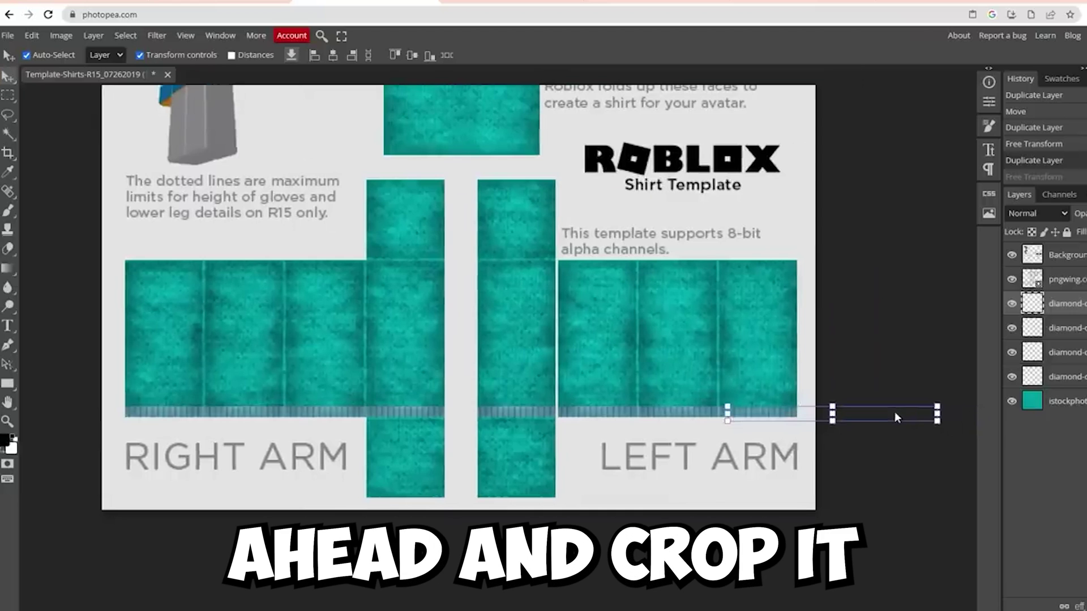
left_click_drag(894, 413, 893, 411)
left_click(877, 469)
left_click(800, 580)
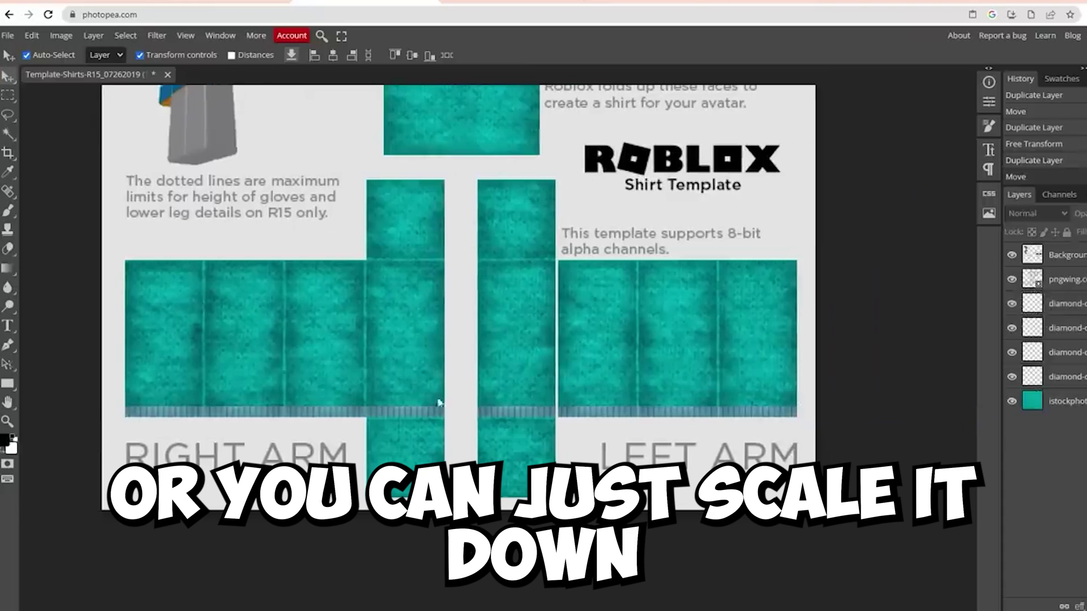
Merge the four rib strip layers into one layer
left_click(1075, 305)
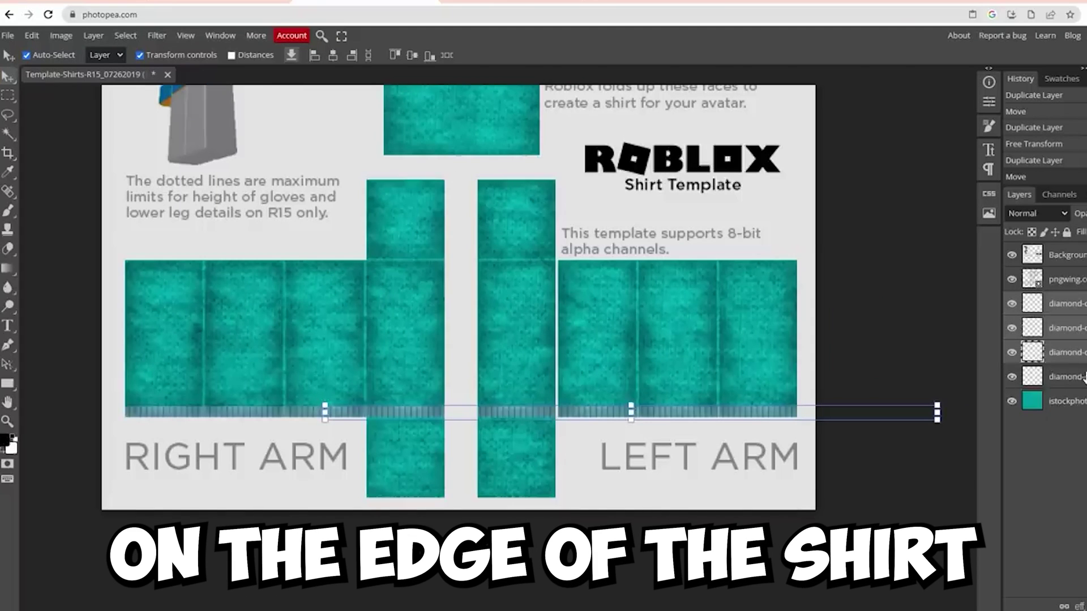
left_click(1075, 376)
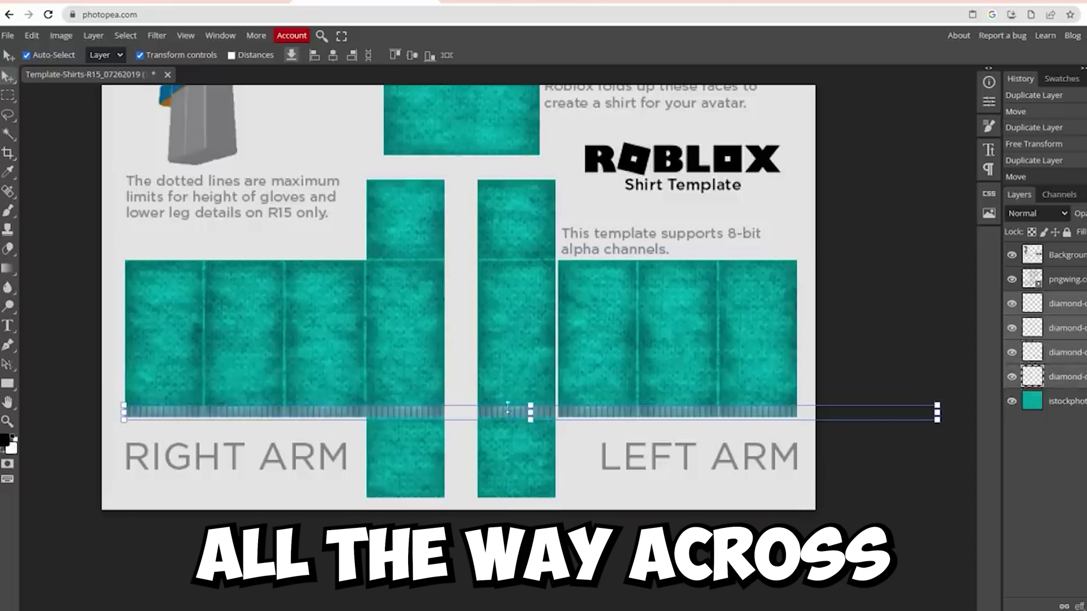
right_click(1064, 376)
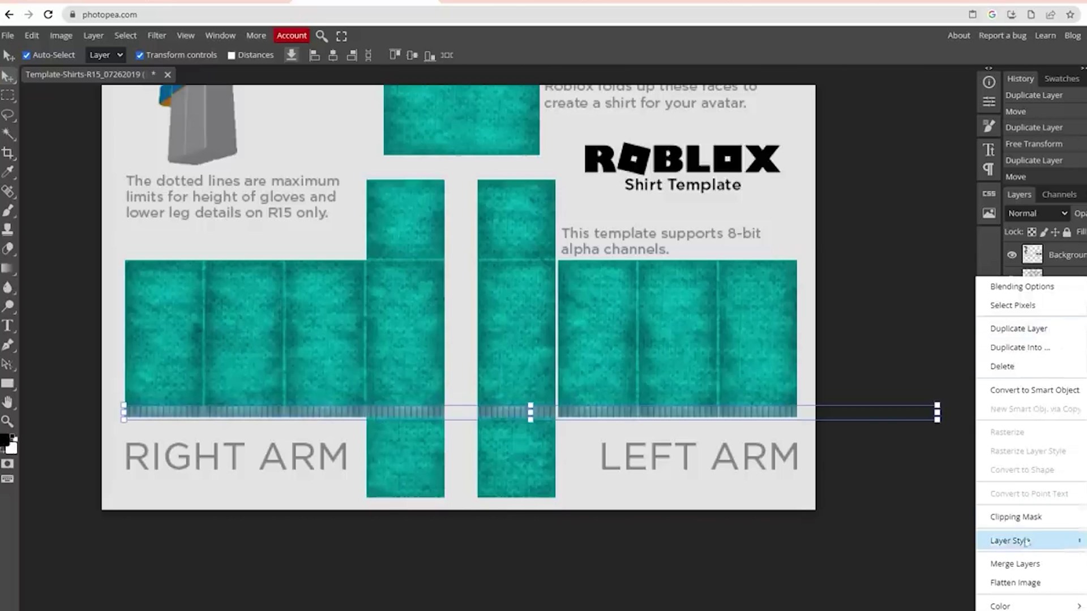
left_click(1019, 564)
left_click(911, 467)
left_click(615, 412)
mouse_move(612, 406)
left_mouse_down()
mouse_move(556, 377)
mouse_move(607, 399)
left_mouse_up()
key("Return")
key("ctrl+z")
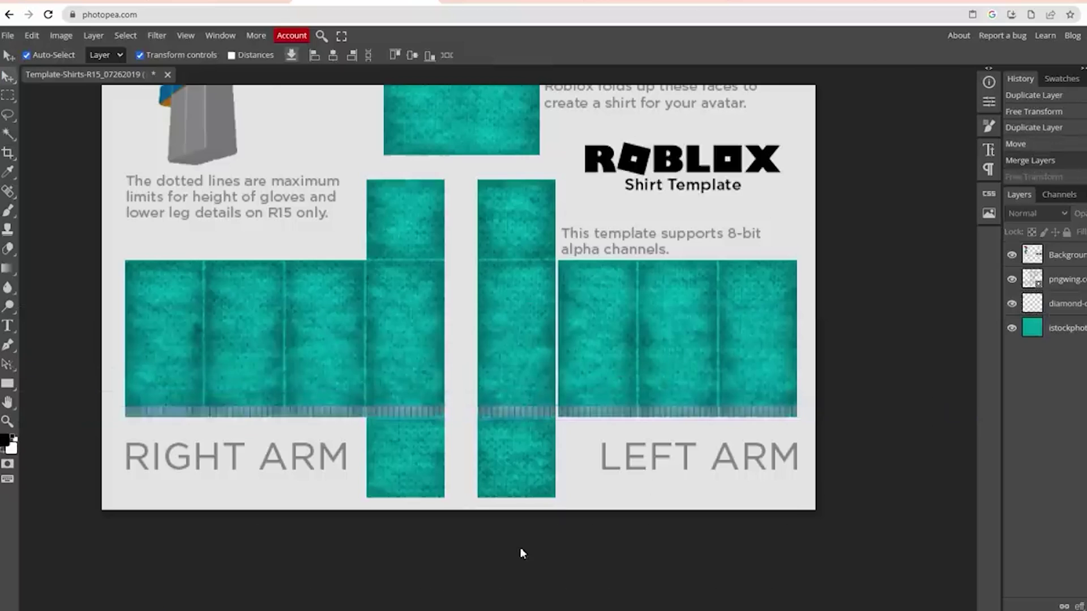
Duplicate the merged rib strip and place the copy along the lower edge of the torso's front, side and back panels
scroll(519, 551, "up", 3)
mouse_move(393, 534)
left_mouse_down()
mouse_move(432, 424)
mouse_move(394, 501)
mouse_move(392, 534)
left_mouse_up()
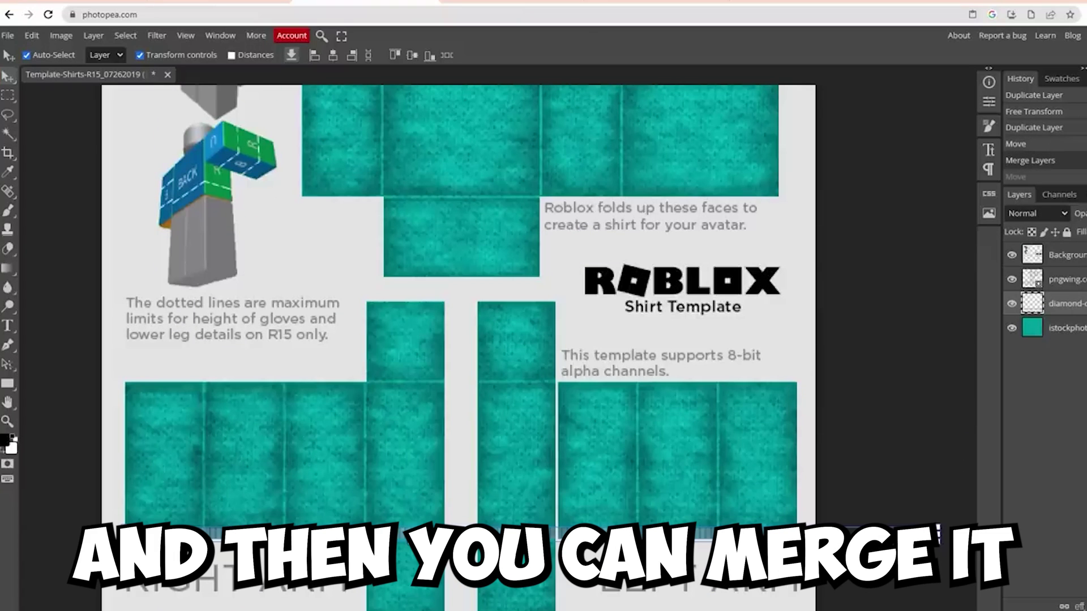
key("ctrl+j")
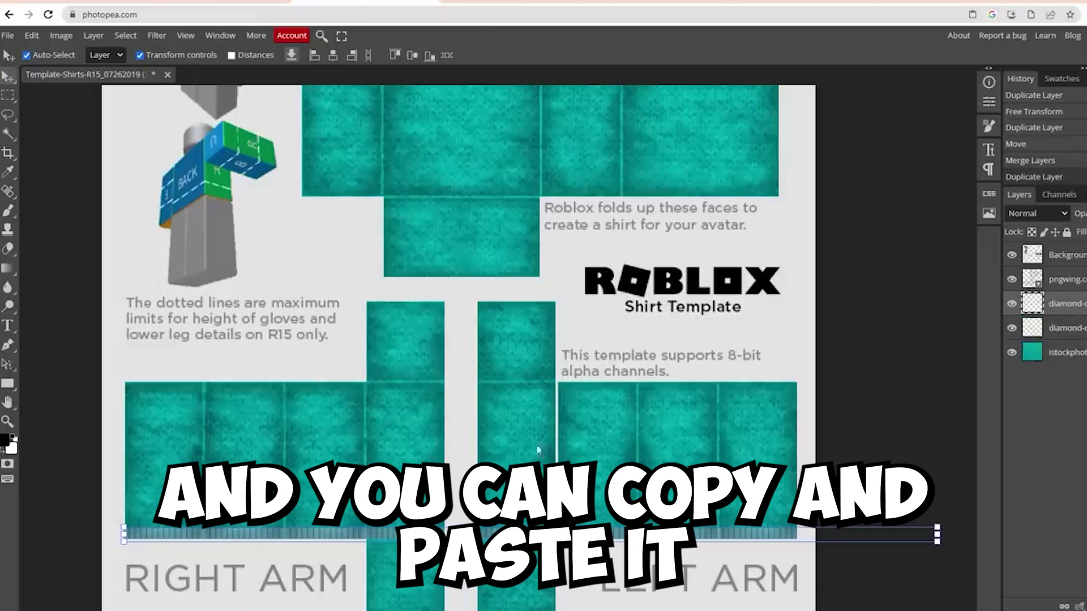
left_click_drag(480, 534, 481, 190)
scroll(824, 335, "up", 4)
left_click(875, 301)
left_click(962, 355)
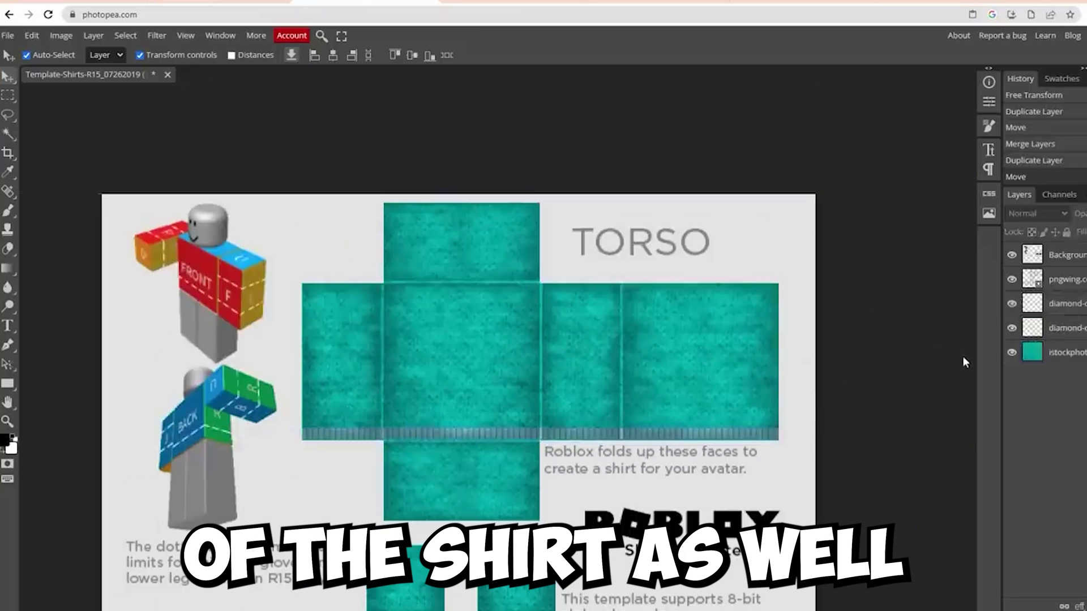
scroll(963, 355, "down", 4)
scroll(767, 487, "up", 4)
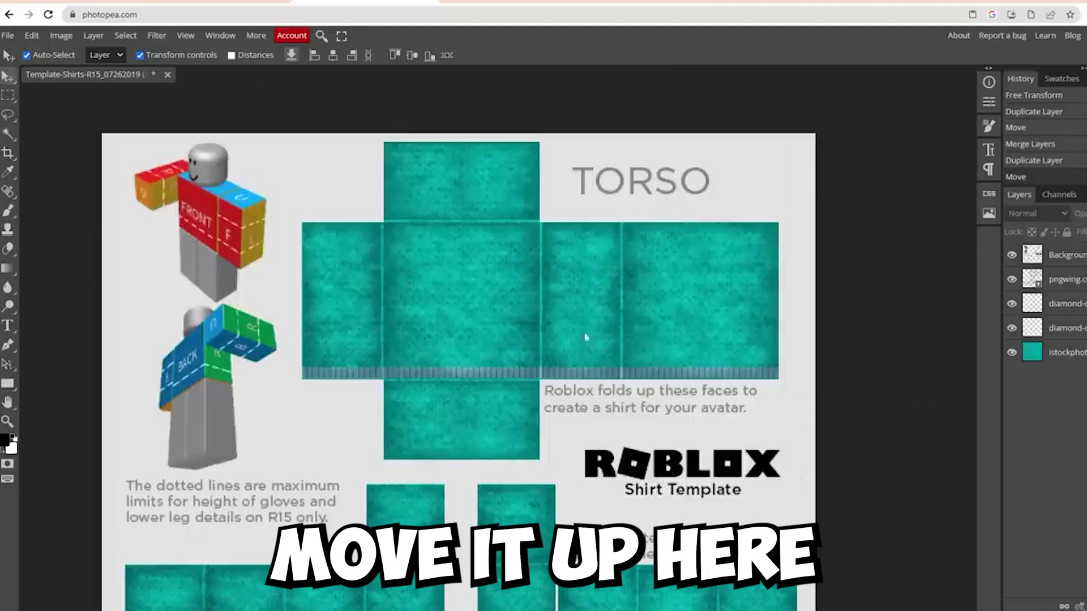
left_click(482, 375)
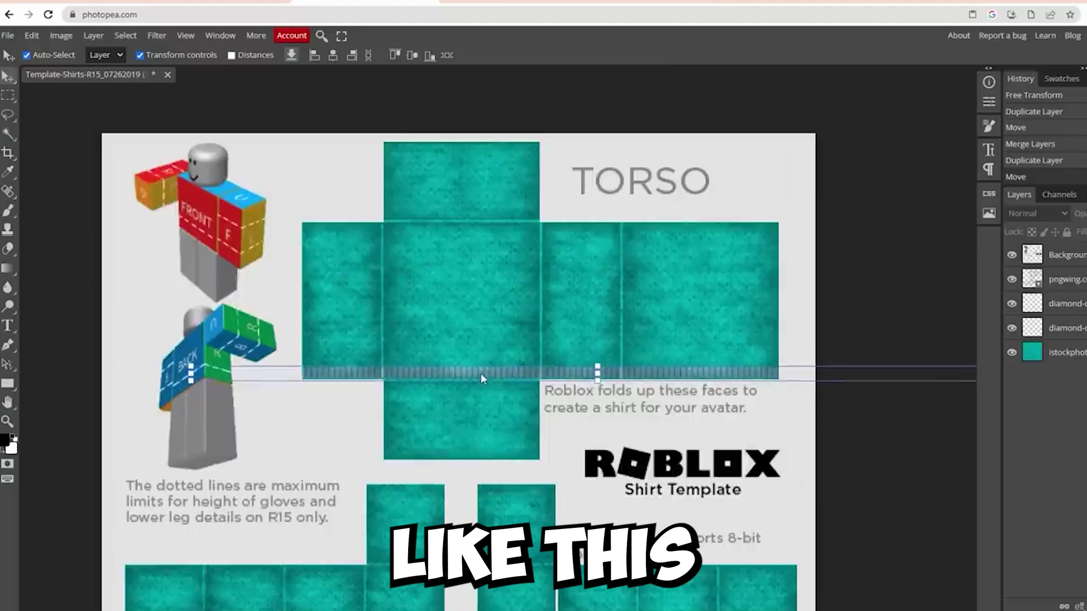
left_click(898, 460)
scroll(917, 334, "down", 4)
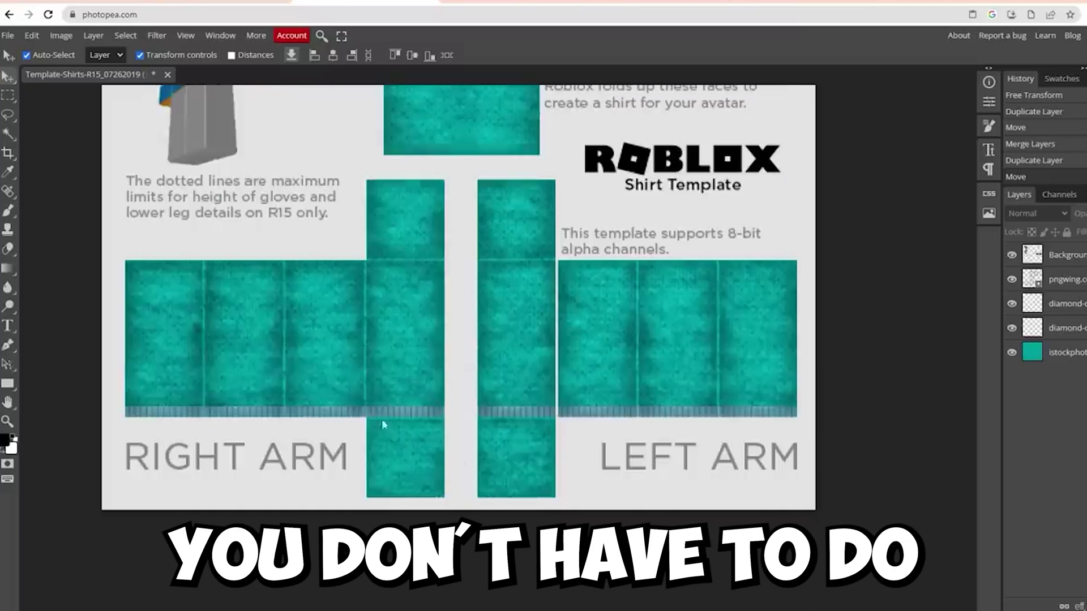
Move the rib strip on both arms up from the sleeve ends to about mid-sleeve
scroll(857, 436, "up", 1)
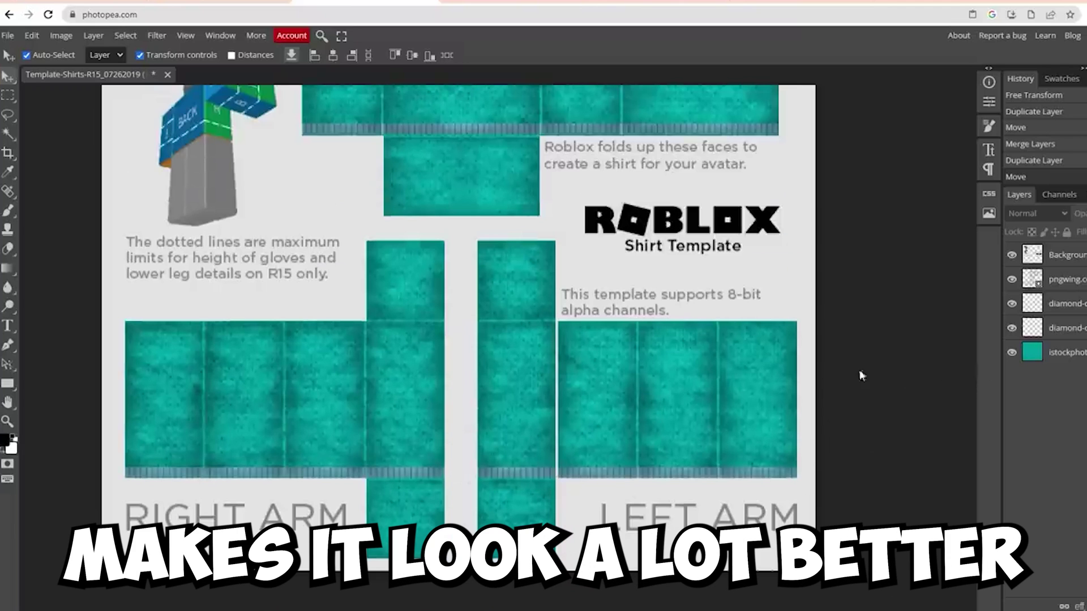
left_click_drag(657, 477, 656, 467)
left_click(895, 424)
Clear the teal fabric layer below the rib strip on both arms
left_click(100, 242)
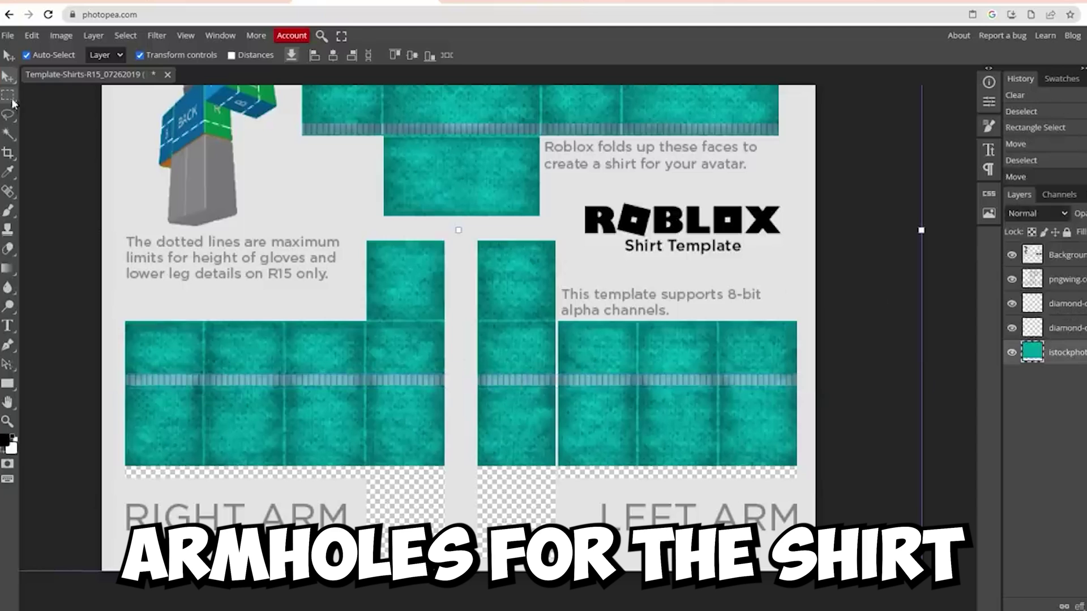
left_click(10, 96)
left_click_drag(124, 383, 815, 539)
key("Delete")
key("ctrl+d")
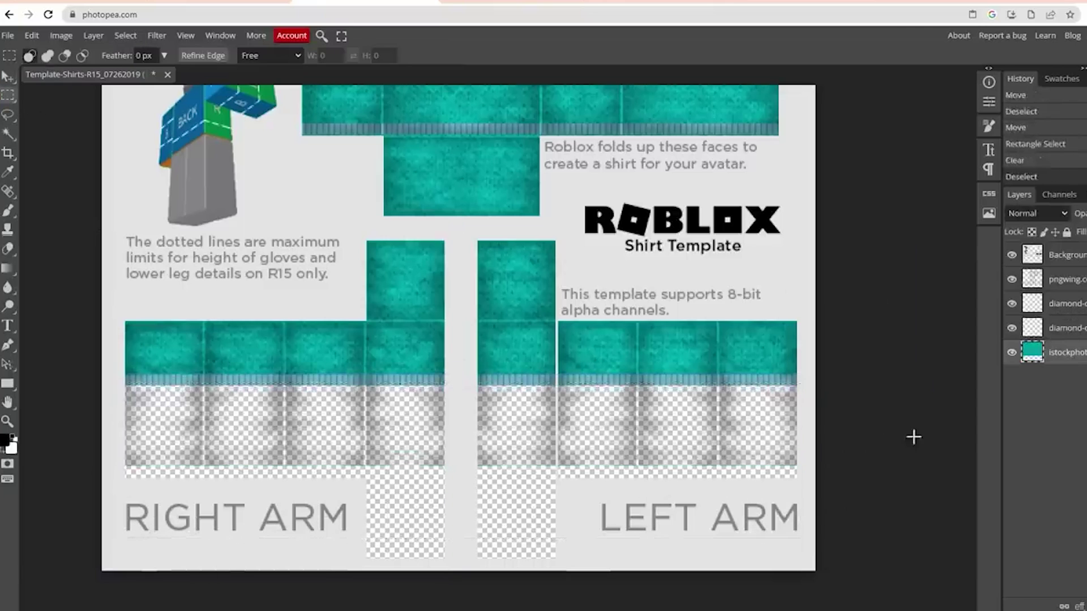
Restore the selection below the rib strips and clear the shading layer there on both arms
key("ctrl+z")
left_click(1047, 279)
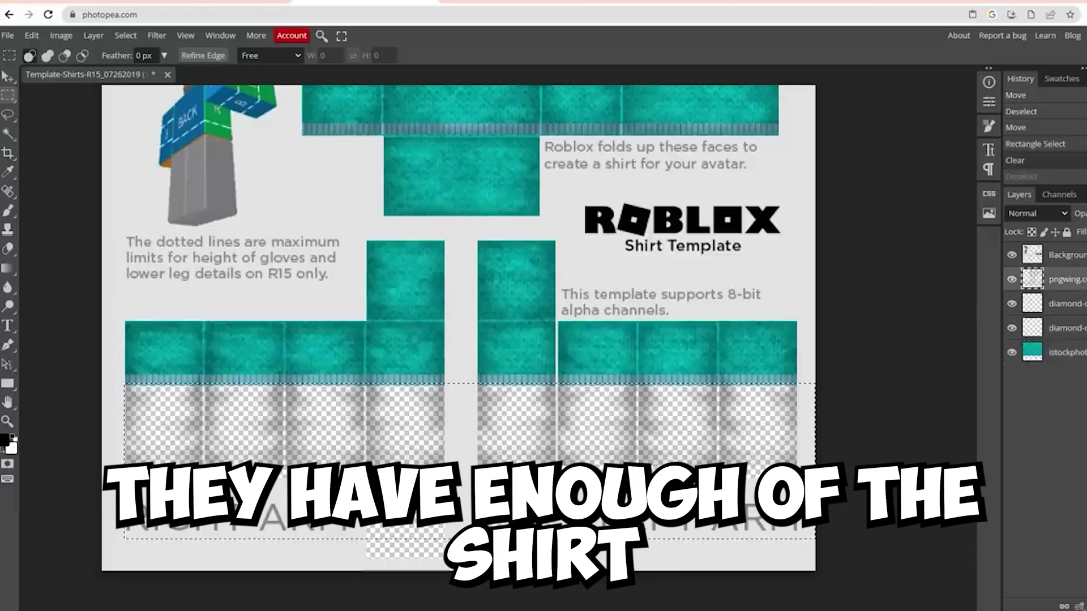
key("Delete")
key("ctrl+d")
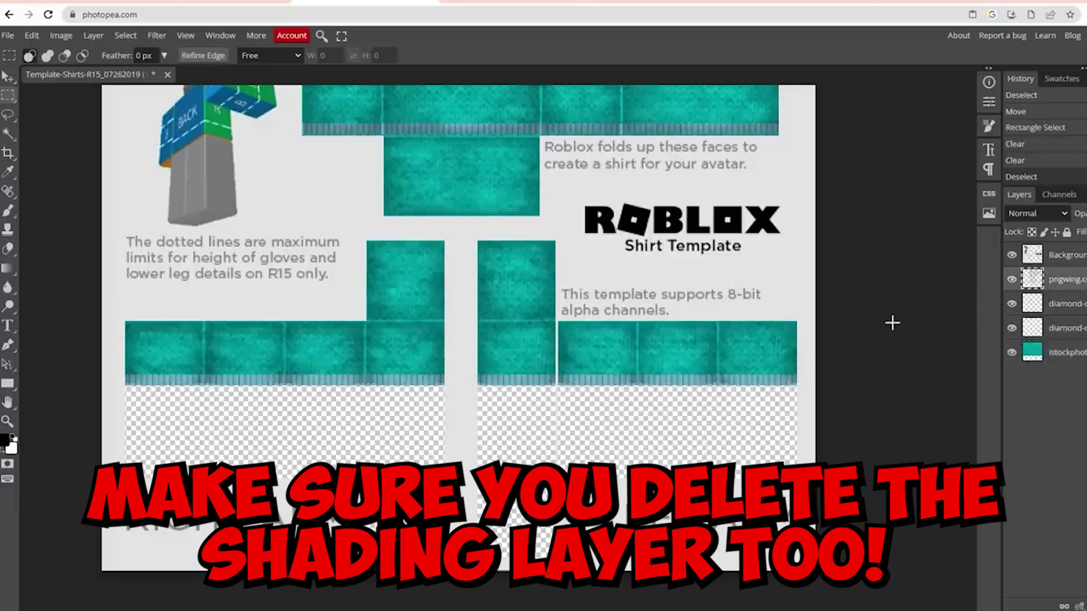
key("ctrl+z")
key("ctrl+z")
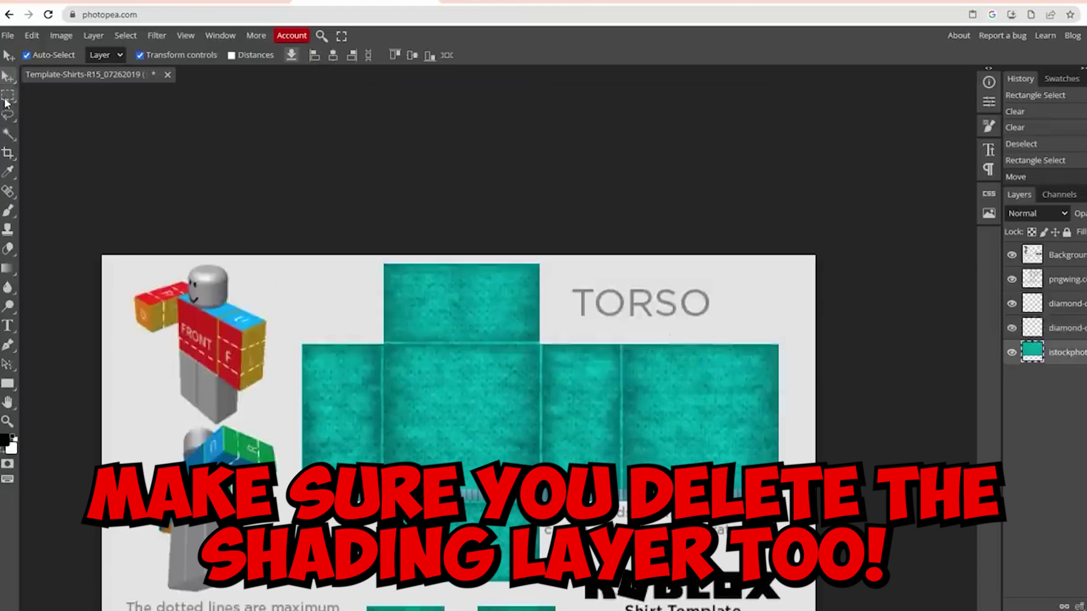
Cut an elliptical neck hole in the teal fabric layer, straddling the seam between the torso's upper and front panels
right_click(7, 96)
left_click(74, 115)
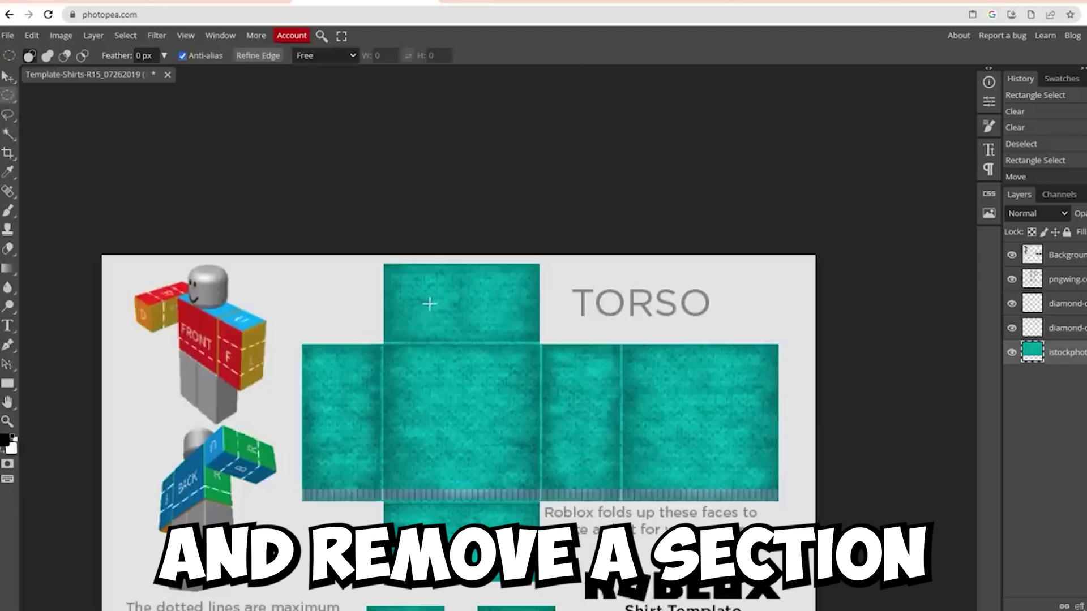
left_click_drag(485, 370, 490, 374)
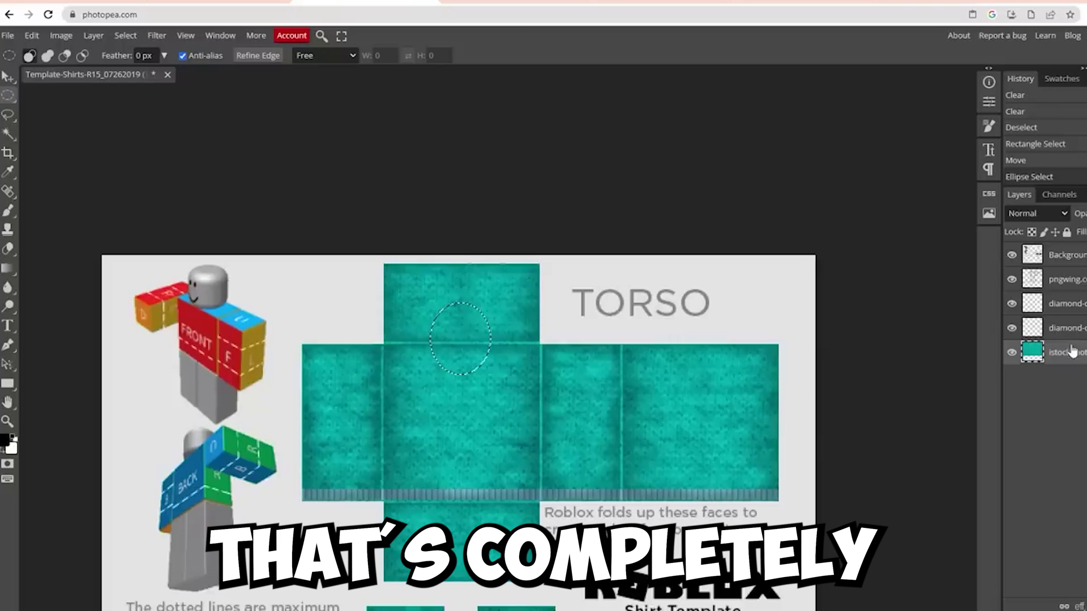
key("Delete")
Check the gap between the torso's edge and the neck hole, and clear the shading layer inside the hole
left_click(5, 77)
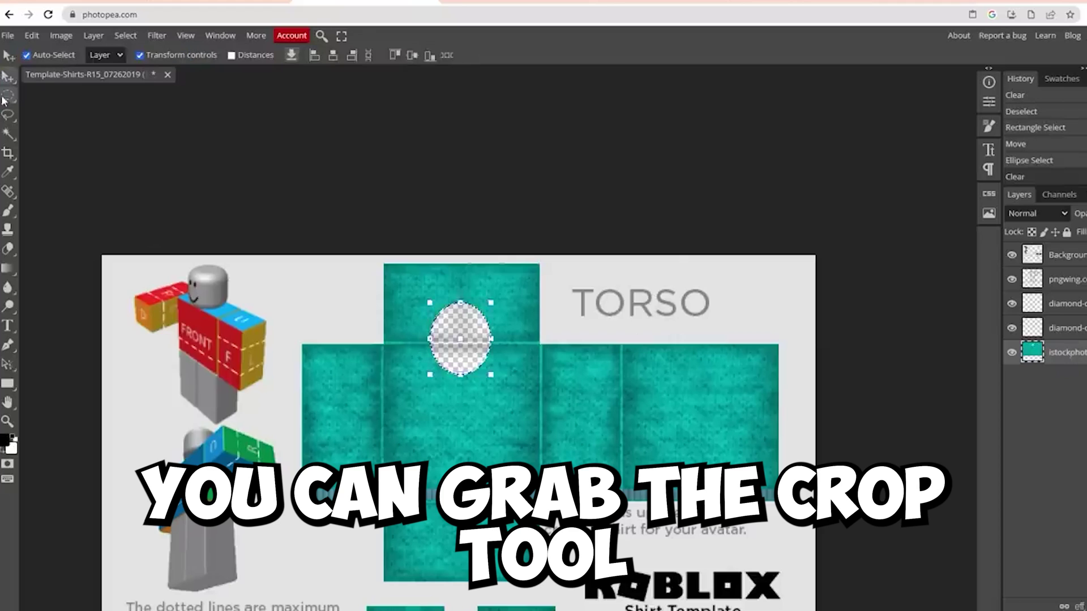
left_click(8, 95)
left_click(56, 99)
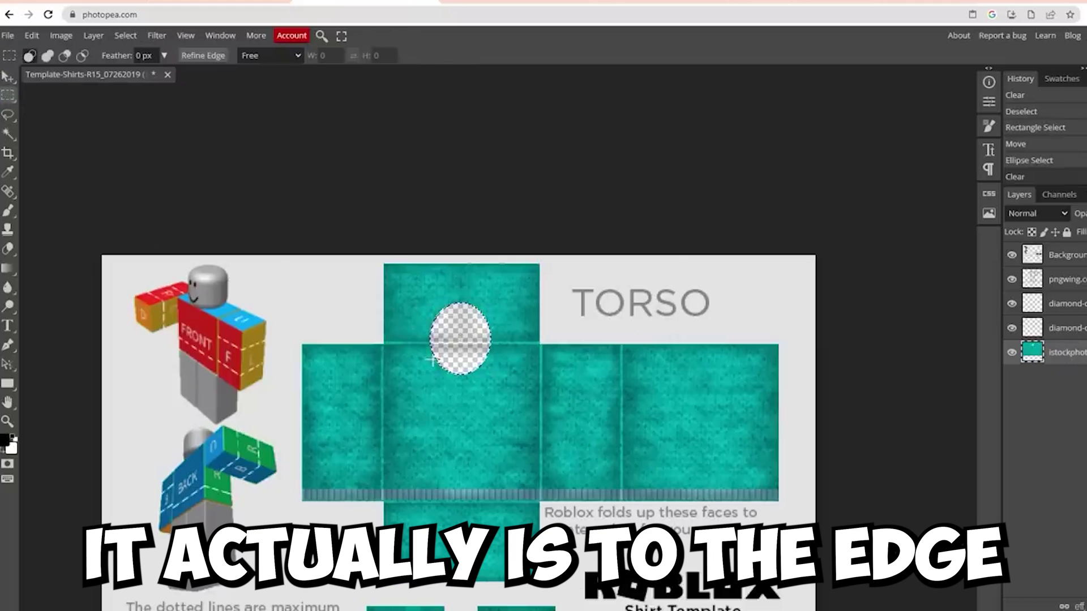
key("ctrl+plus")
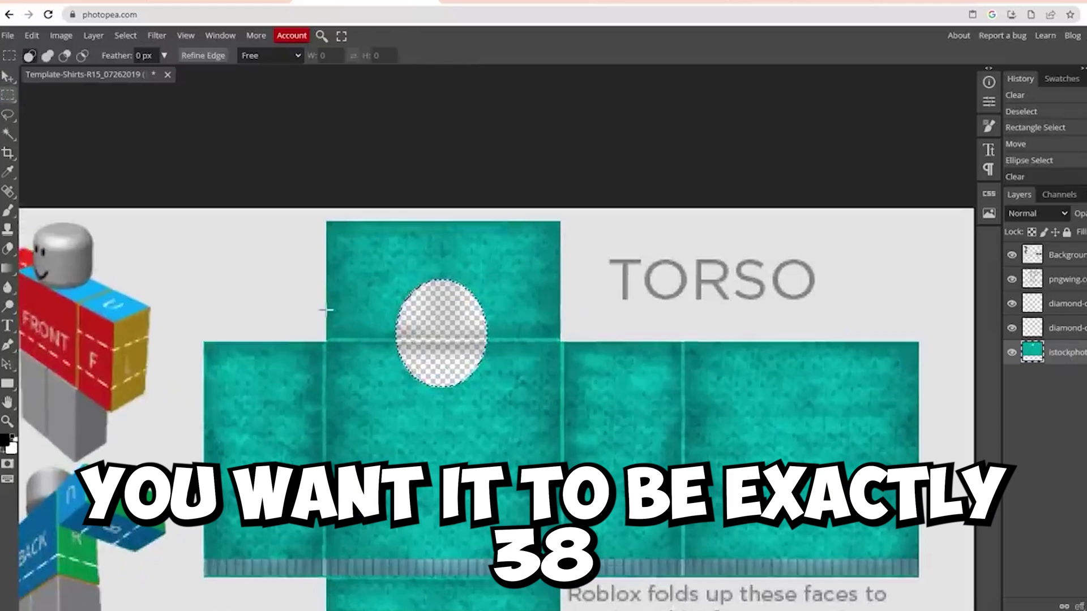
left_click_drag(326, 310, 394, 330)
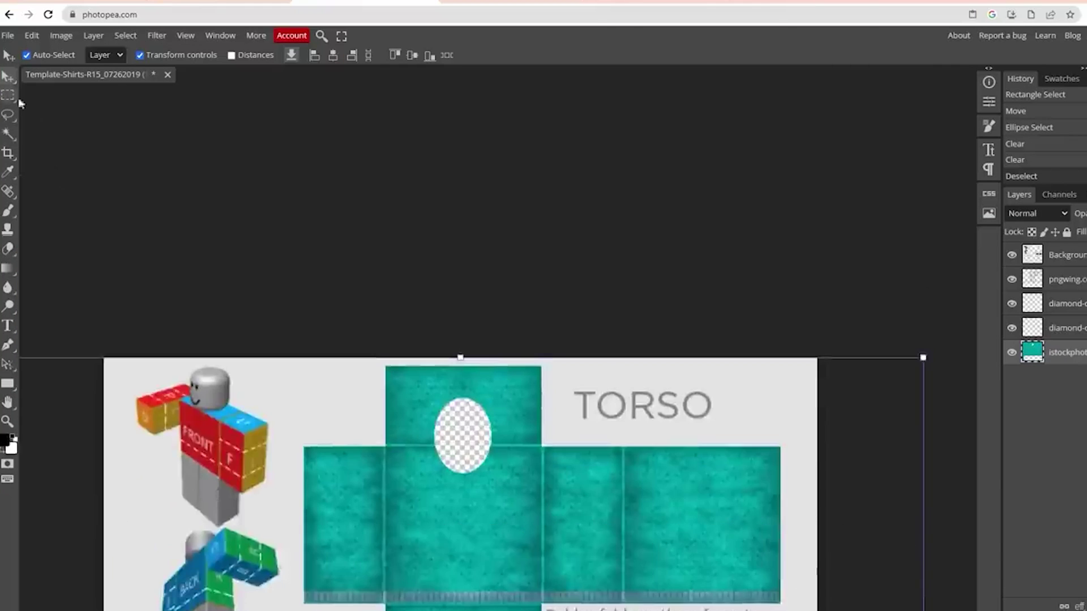
scroll(61, 164, "down", 4)
left_click(198, 94)
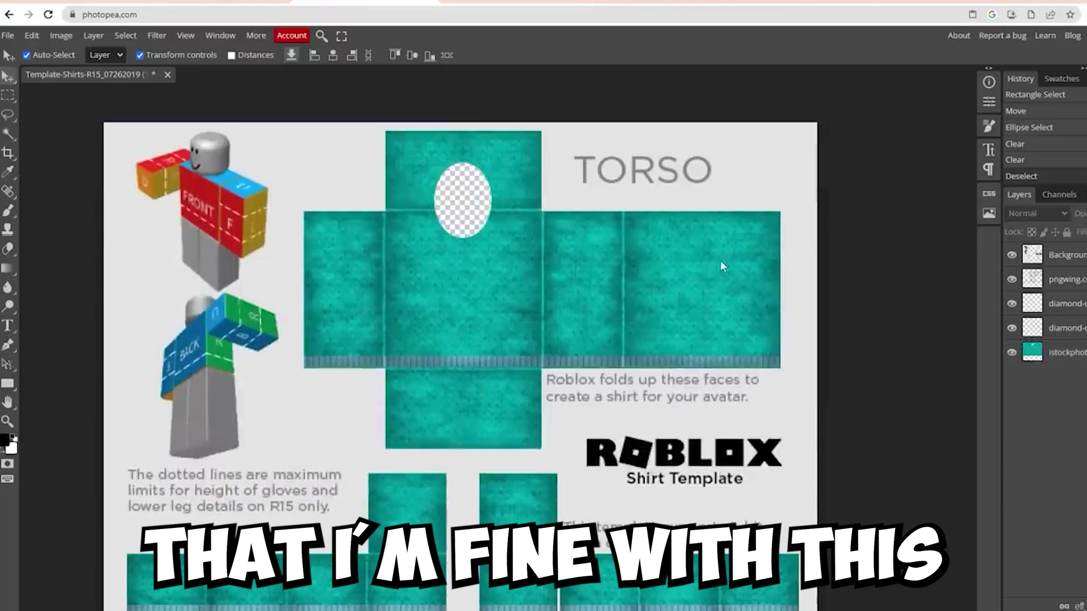
Export the shirt template as a 585 x 559 px PNG at 100% quality
scroll(332, 178, "down", 5)
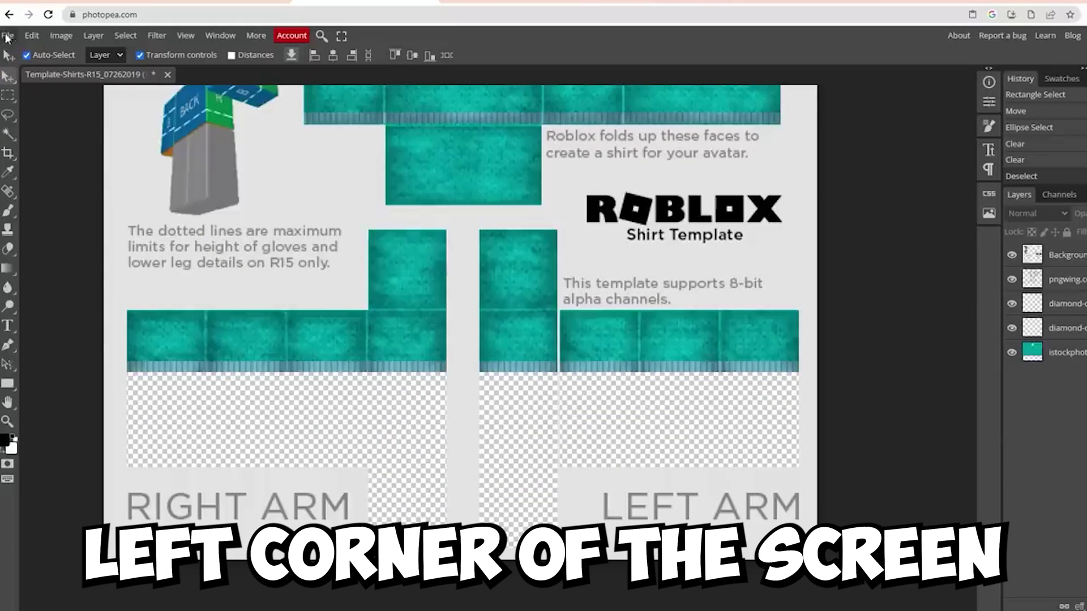
left_click(8, 36)
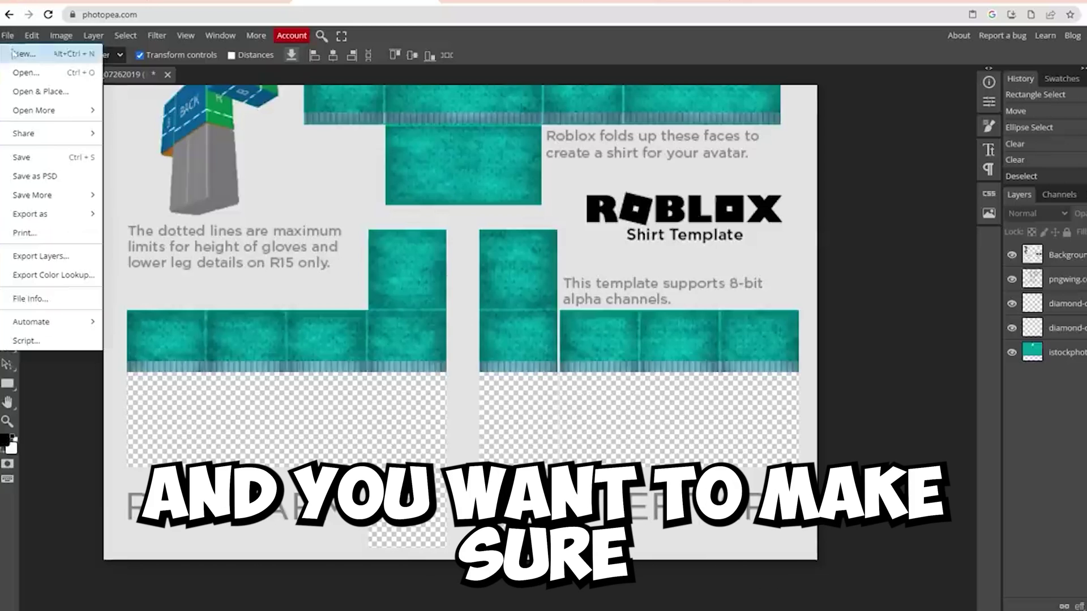
mouse_move(56, 217)
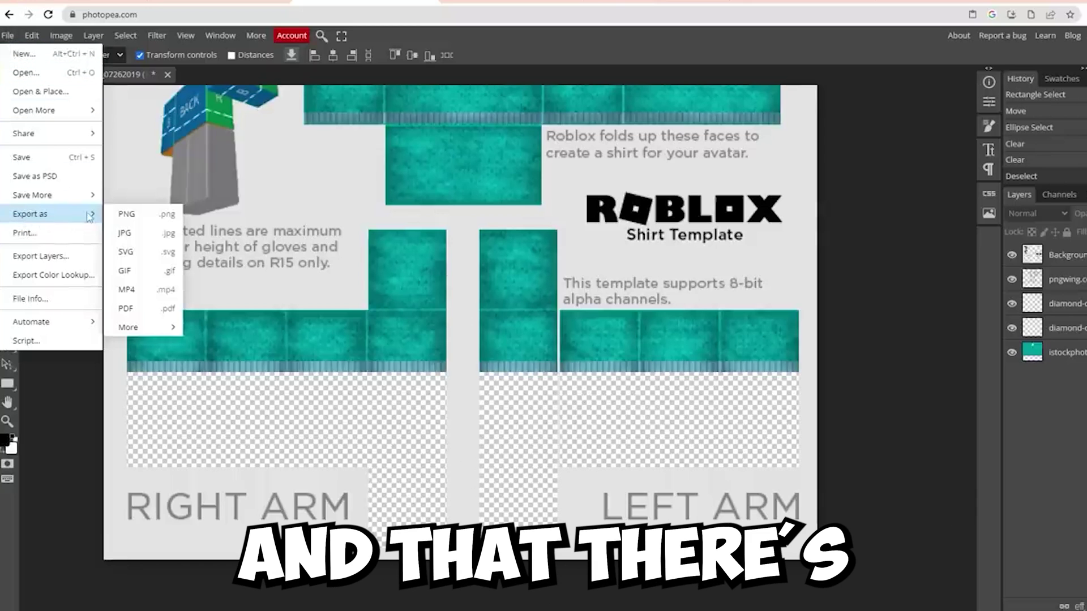
left_click(129, 215)
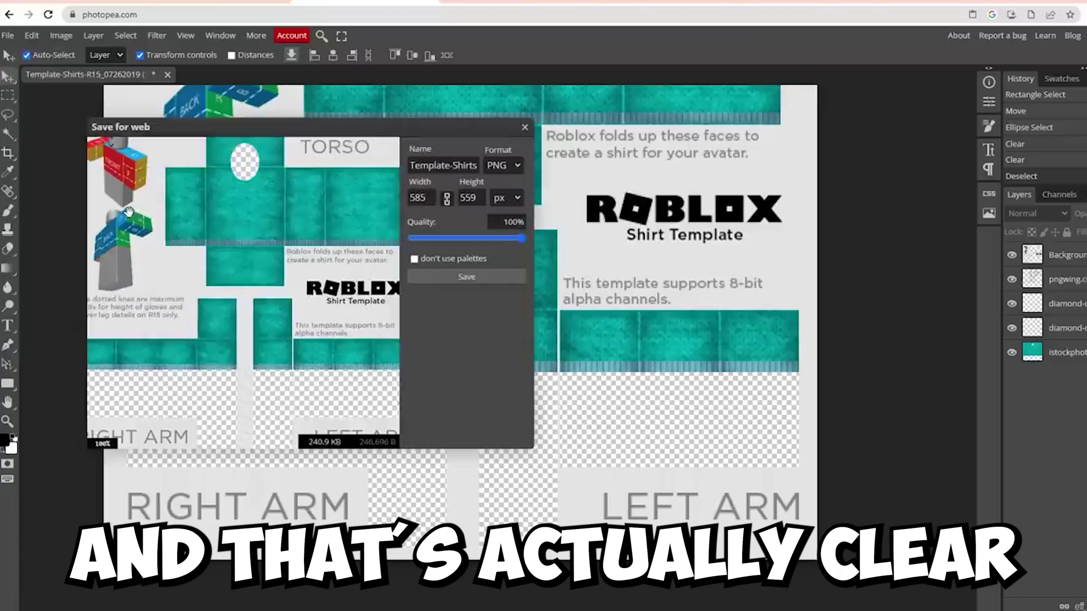
scroll(315, 245, "down", 3)
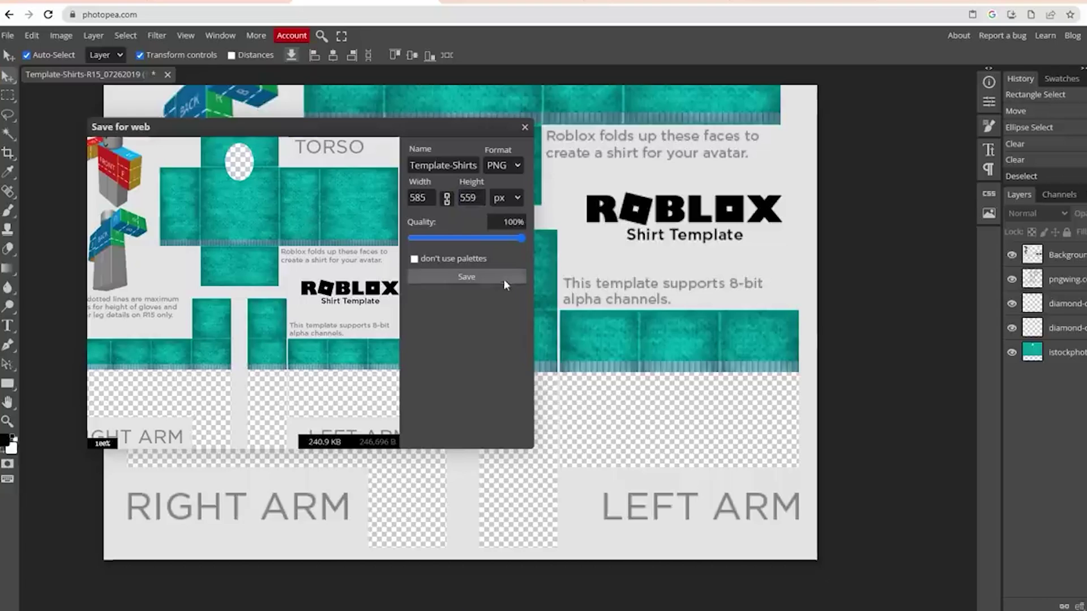
left_click(503, 279)
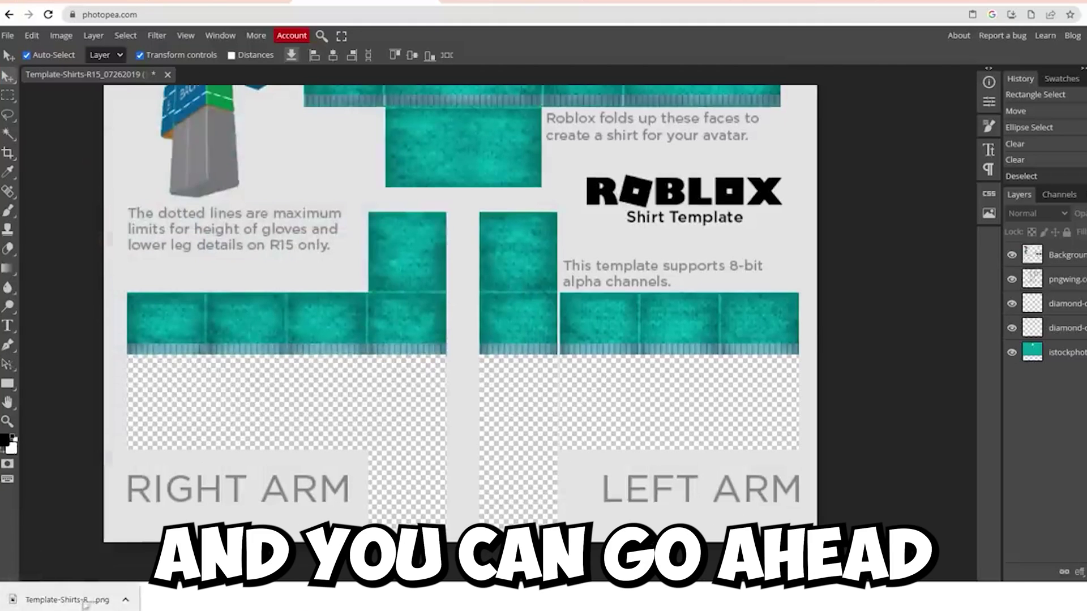
scroll(74, 411, "up", 3)
scroll(68, 420, "down", 4)
scroll(54, 459, "up", 6)
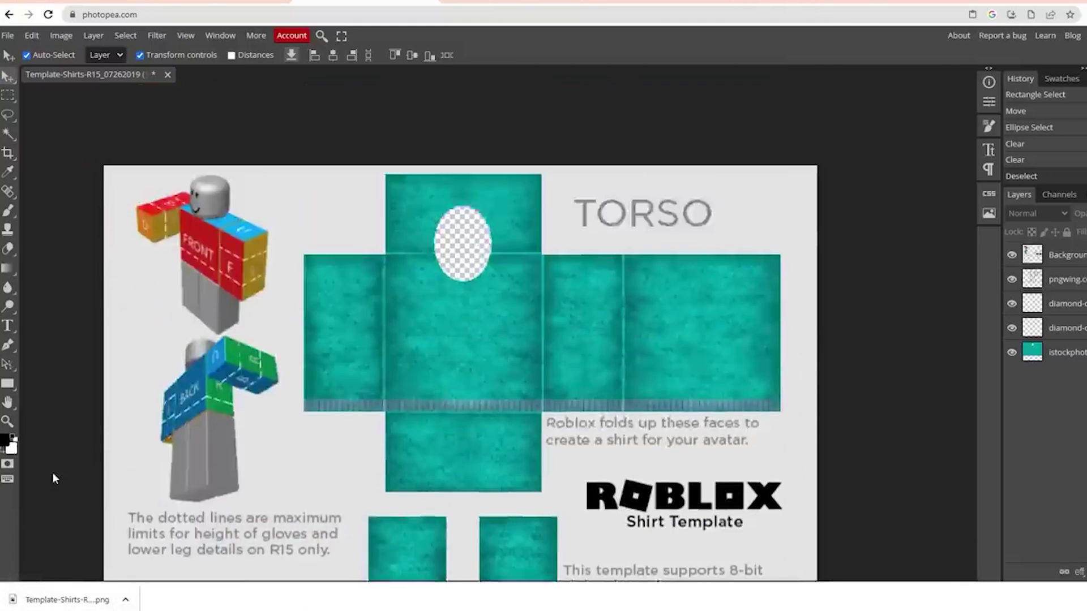
scroll(52, 466, "down", 6)
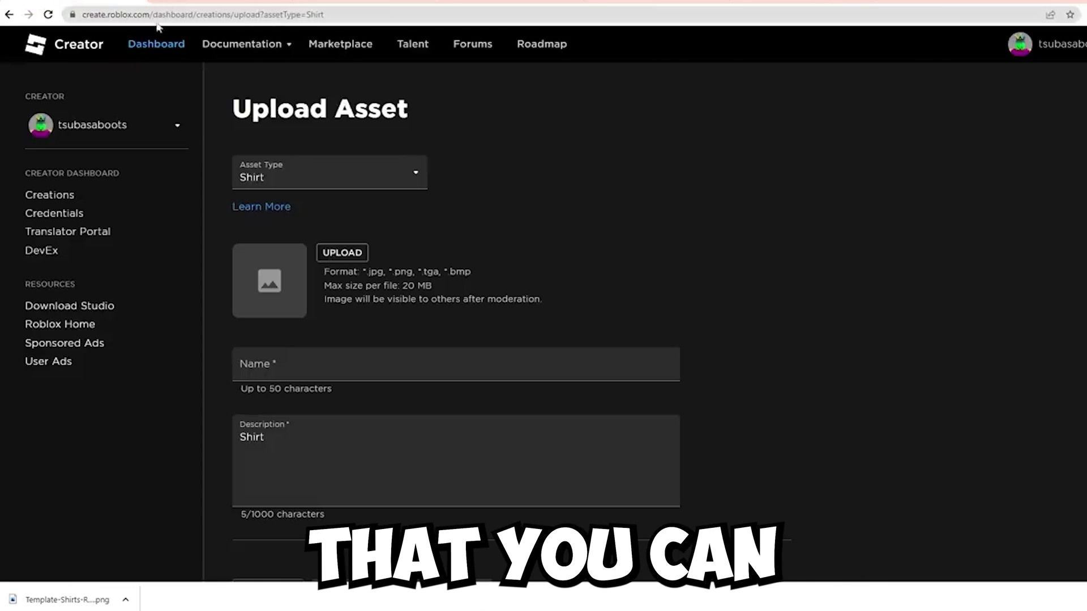
Switch to the Roblox website and open the avatar items among the creations in the creator dashboard
left_click(154, 19)
type("ro")
key("Return")
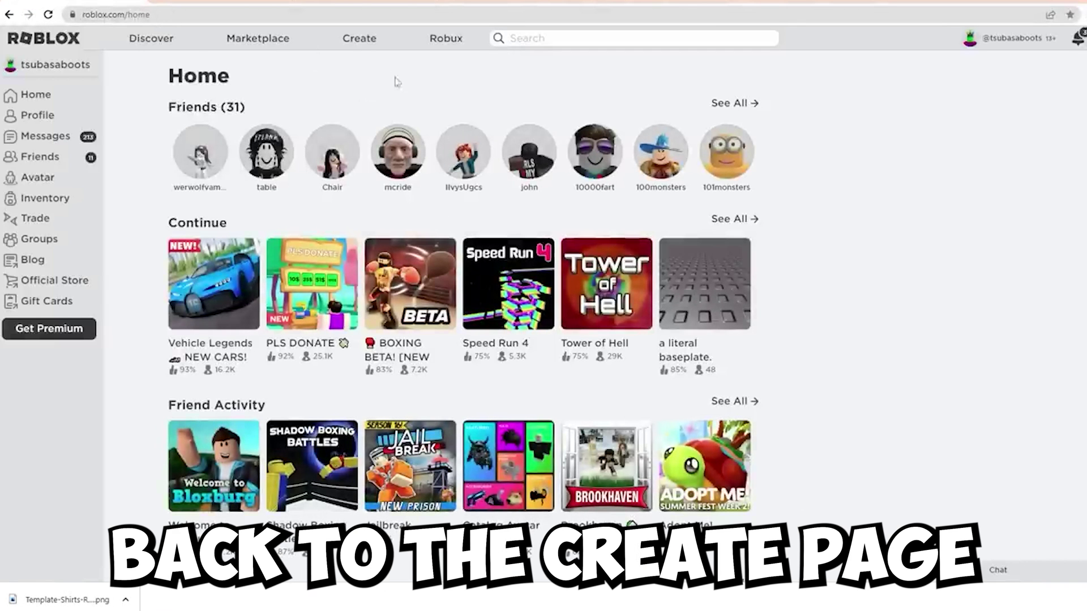
left_click(353, 43)
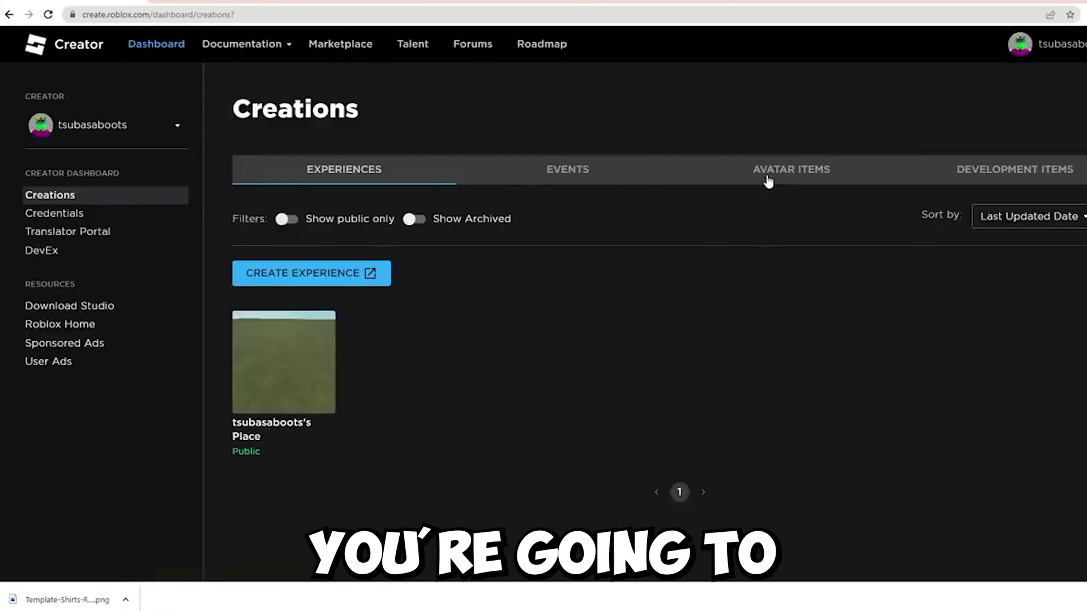
left_click(767, 180)
scroll(543, 295, "down", 1)
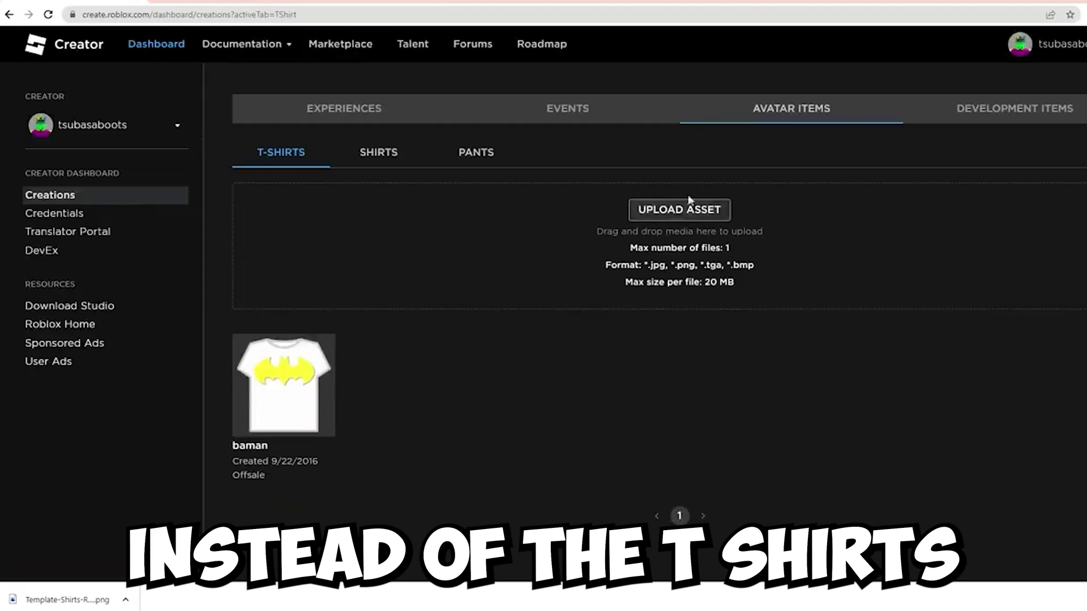
scroll(517, 323, "up", 1)
Switch the creator to the King T-Shirt Company group
left_click(100, 124)
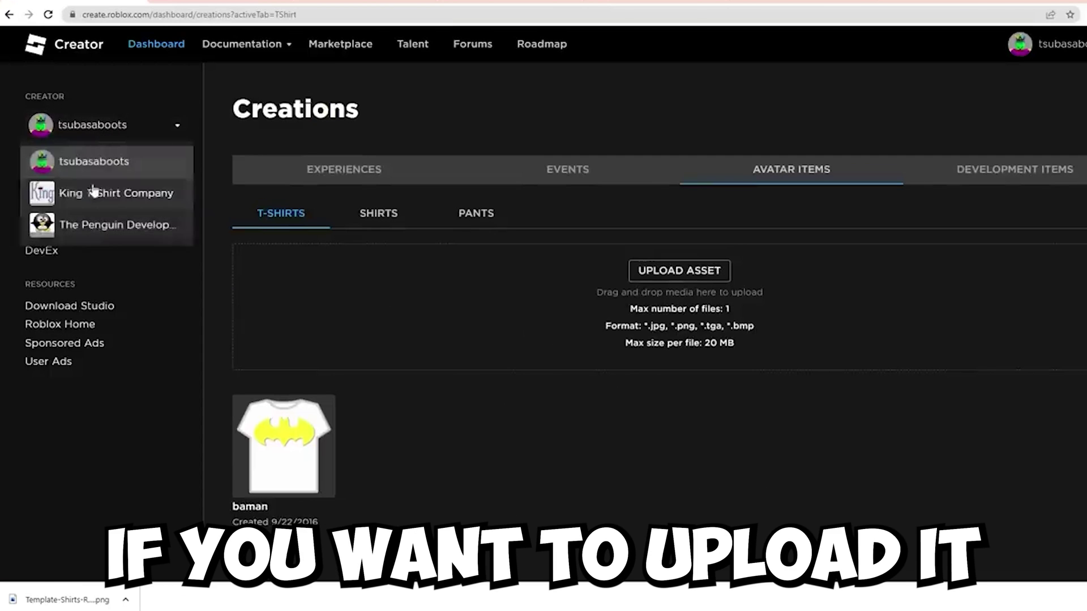
left_click(125, 165)
left_click_drag(49, 97, 25, 96)
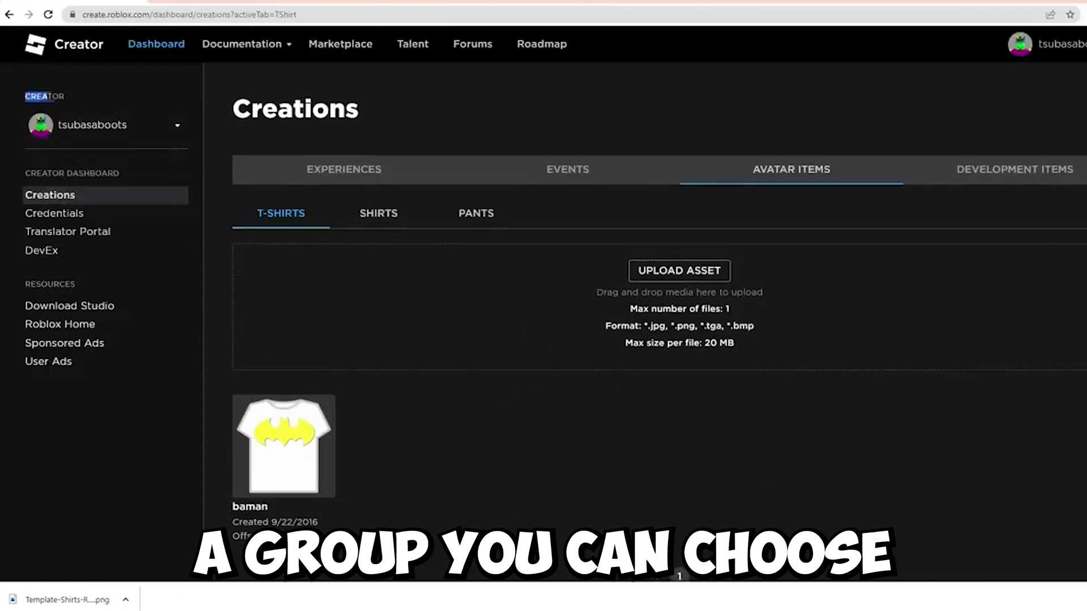
left_click(87, 107)
left_click(109, 127)
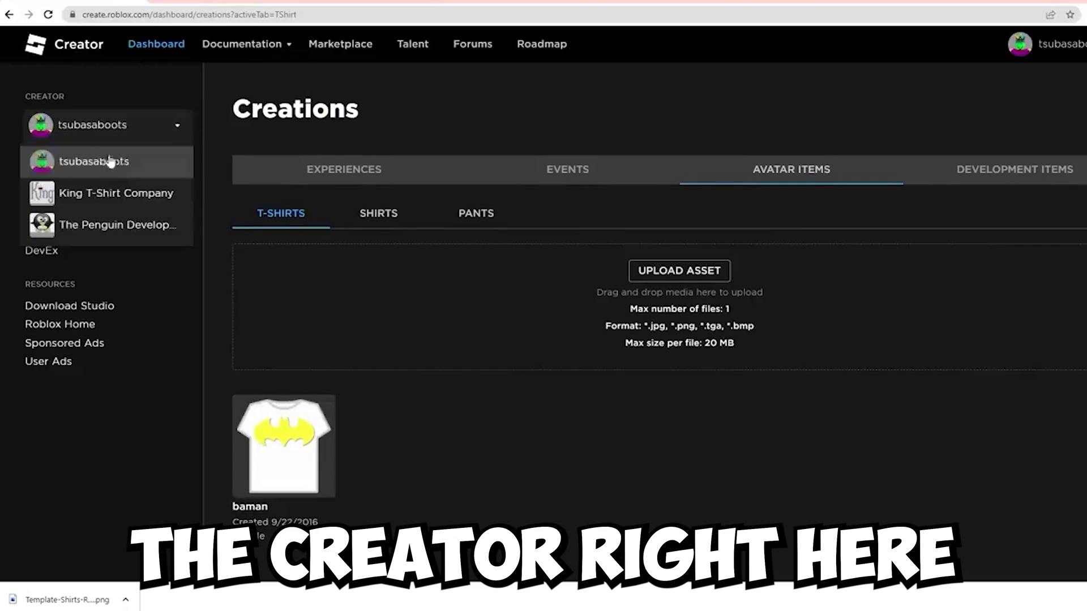
left_click(108, 193)
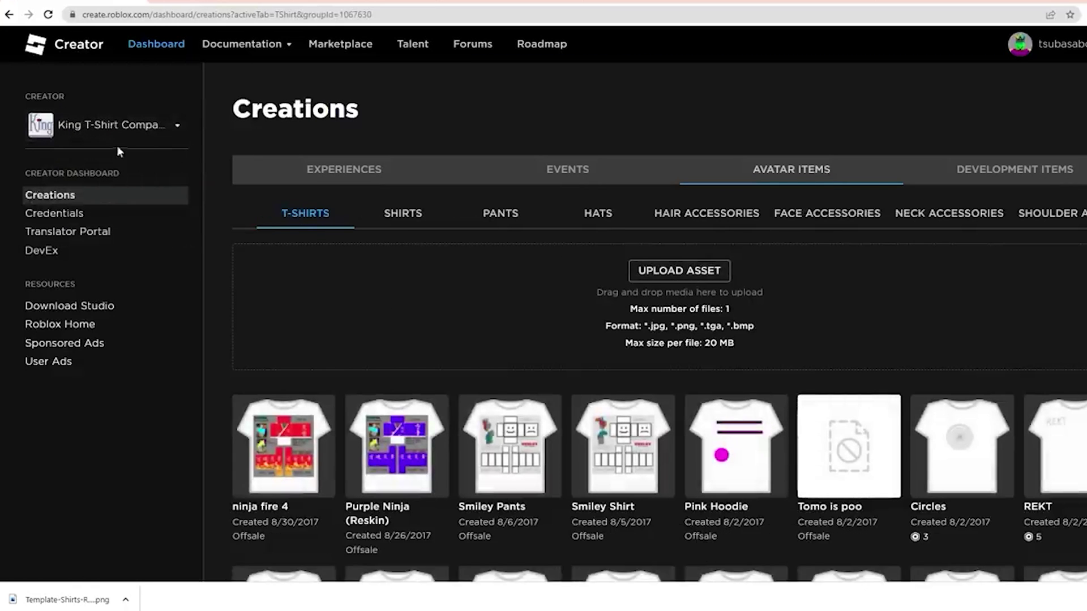
left_click(113, 130)
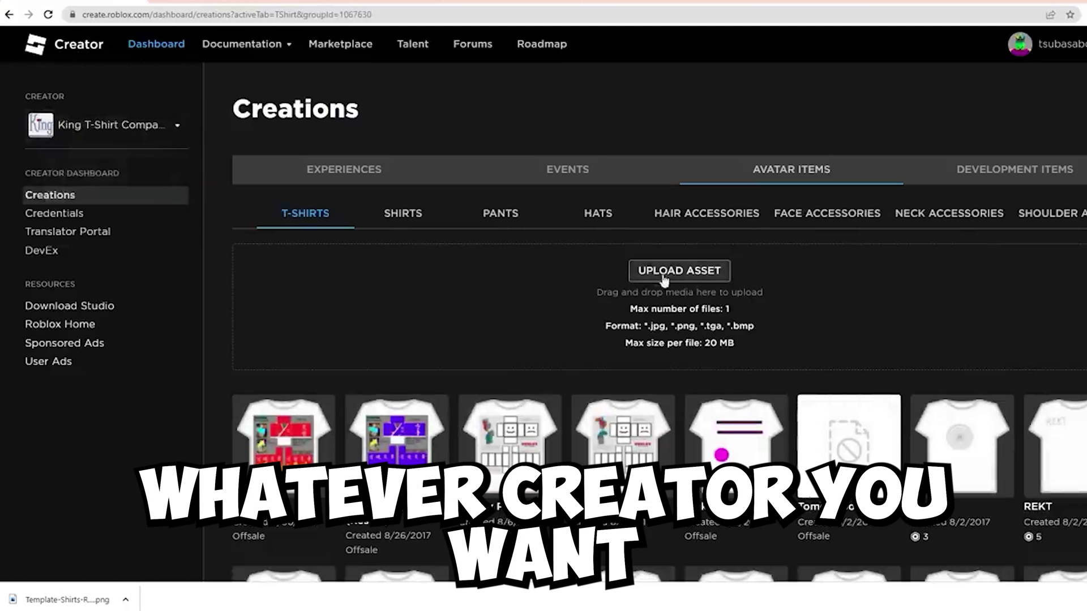
Start uploading a new asset and set its asset type to Shirt
left_click(663, 271)
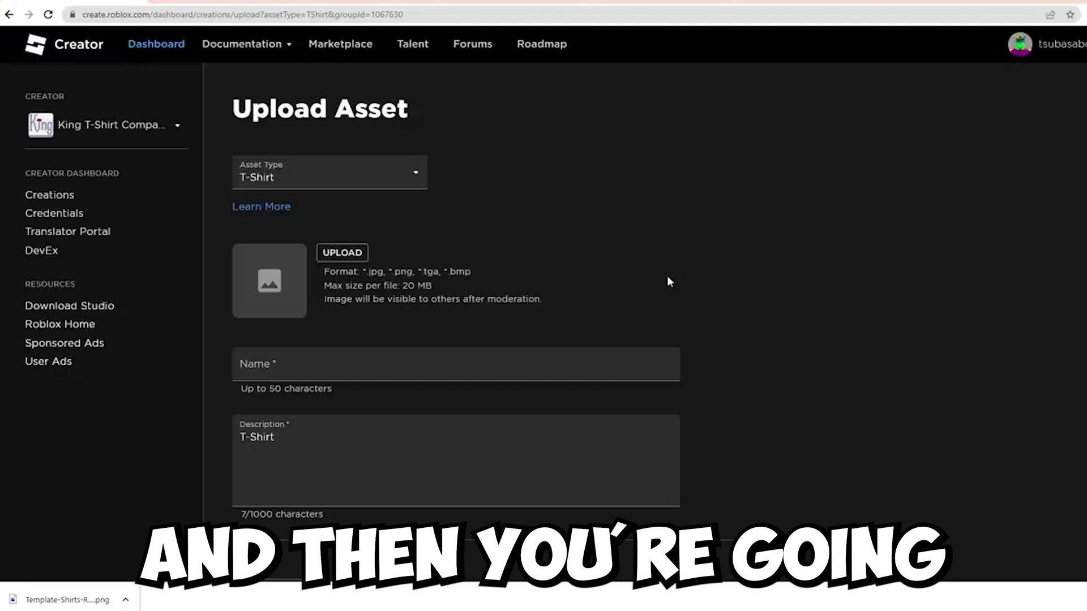
left_click(361, 177)
left_click(273, 196)
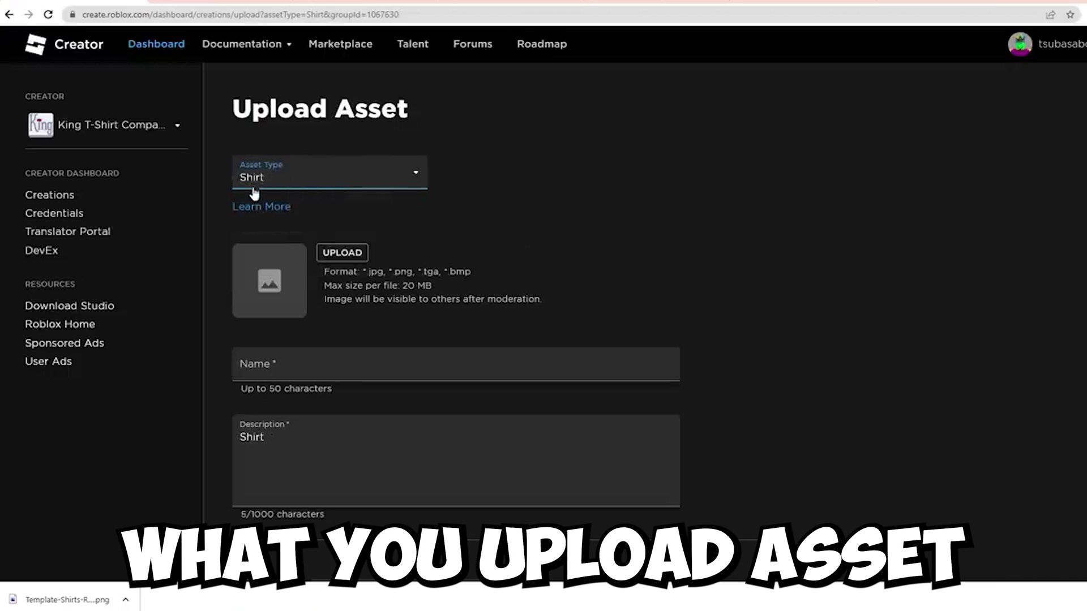
Attach the exported file Template-Shirts-R15_07262019 (1) (1).png as the shirt's image
left_click_drag(67, 599, 277, 287)
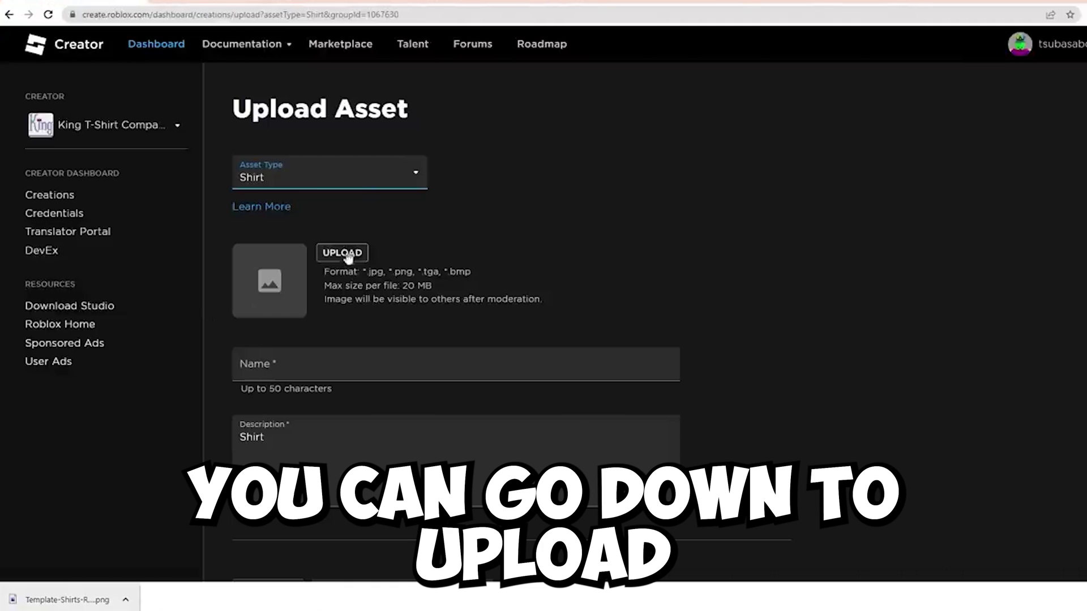
left_click(348, 256)
left_click(271, 91)
left_click(475, 292)
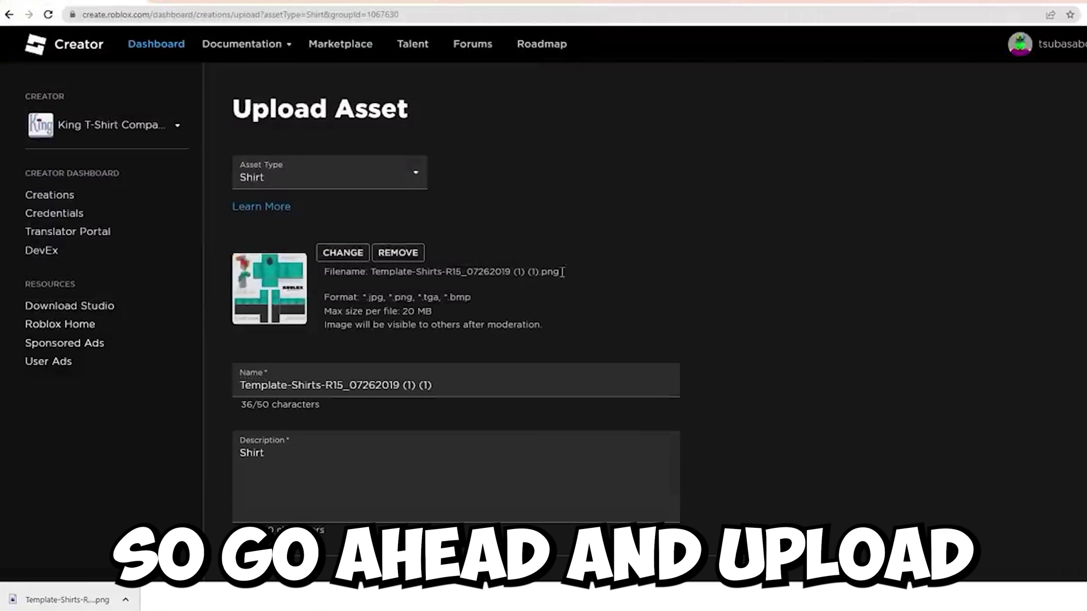
Name the shirt asset "Plain Cyan Tee" and review the upload form
scroll(494, 254, "down", 2)
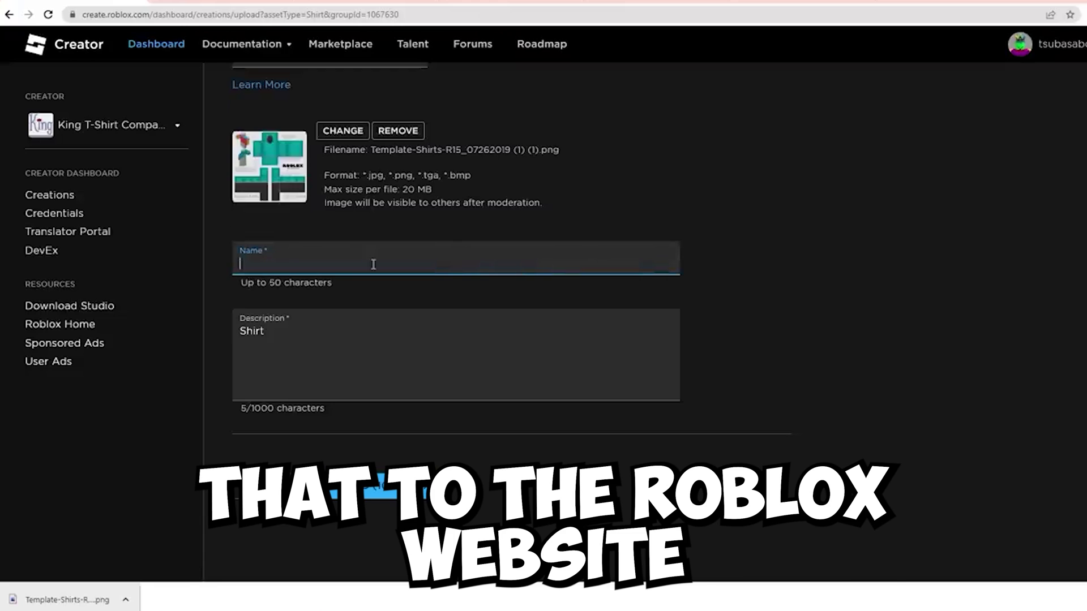
type("Plain Cyan ")
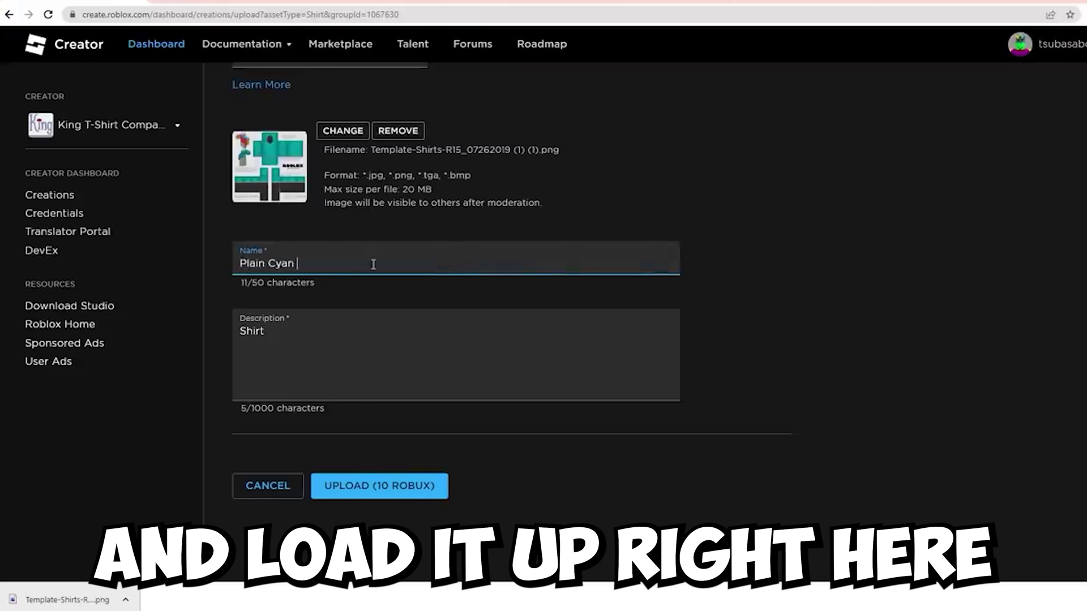
type("Tee")
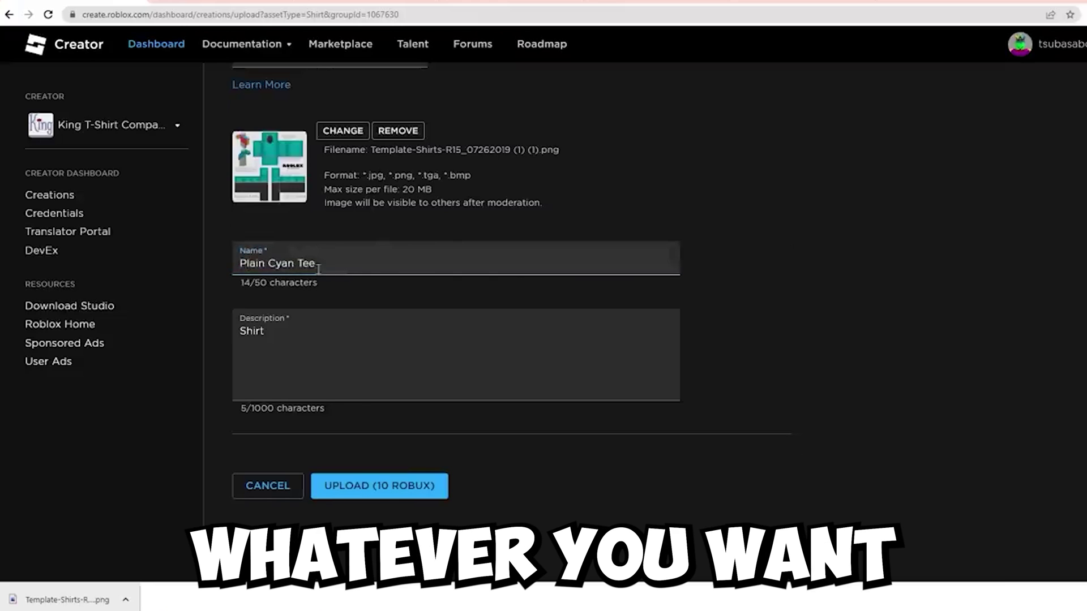
left_click(283, 341)
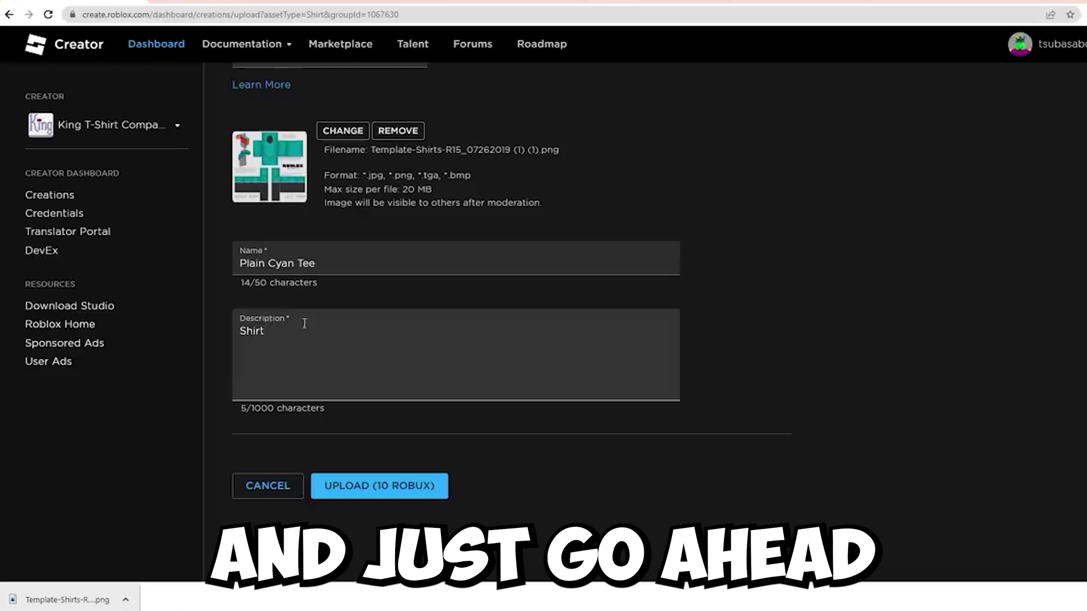
scroll(295, 334, "down", 1)
scroll(262, 280, "up", 2)
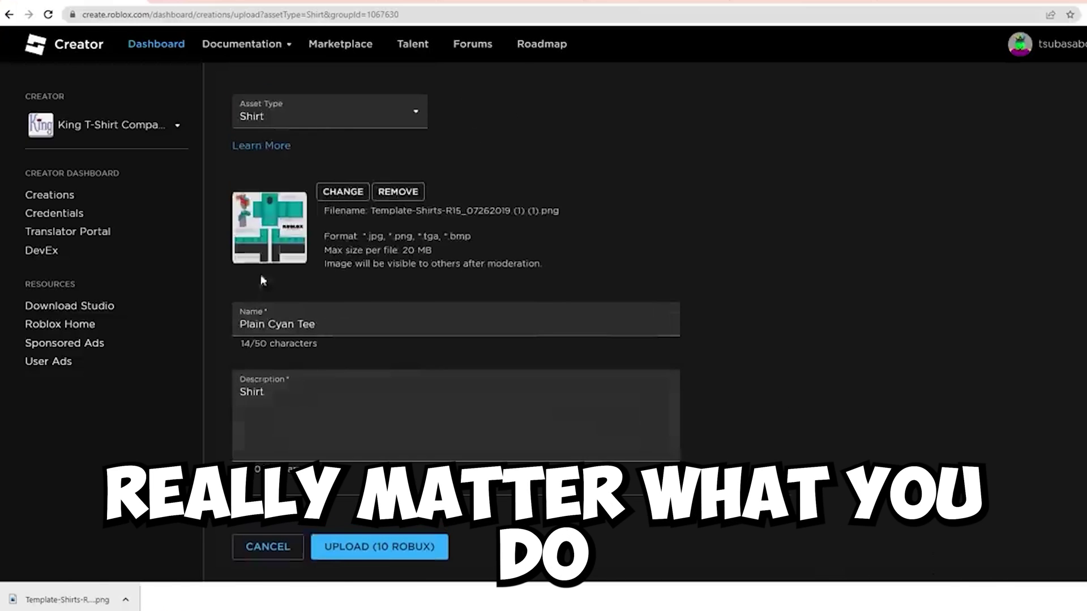
scroll(370, 502, "down", 1)
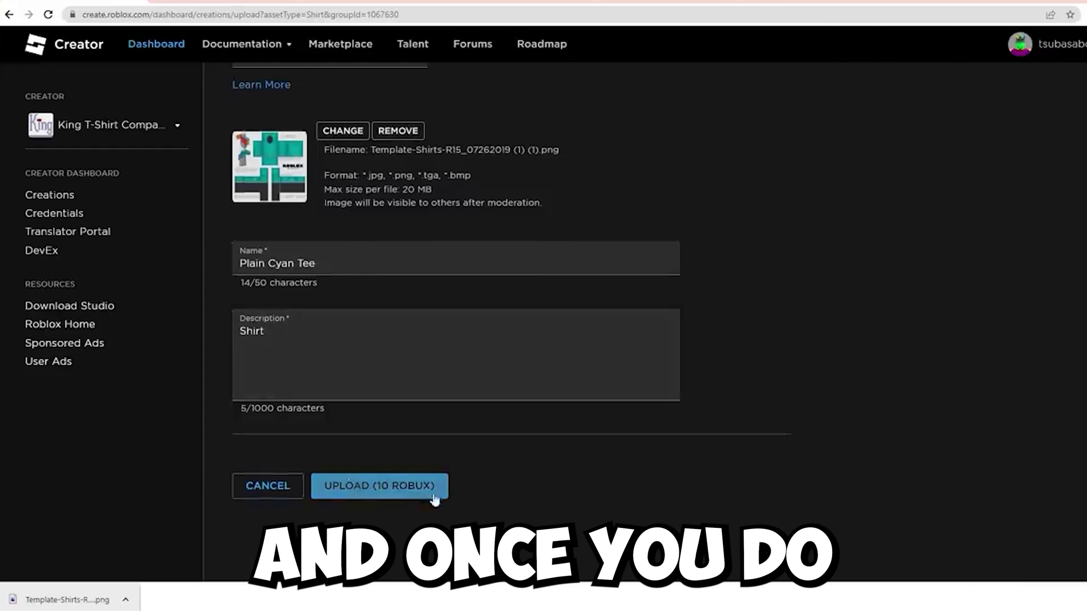
Upload the Plain Cyan Tee shirt for 10 Robux, confirming the fee, and open the new shirt's configuration page
left_click(381, 490)
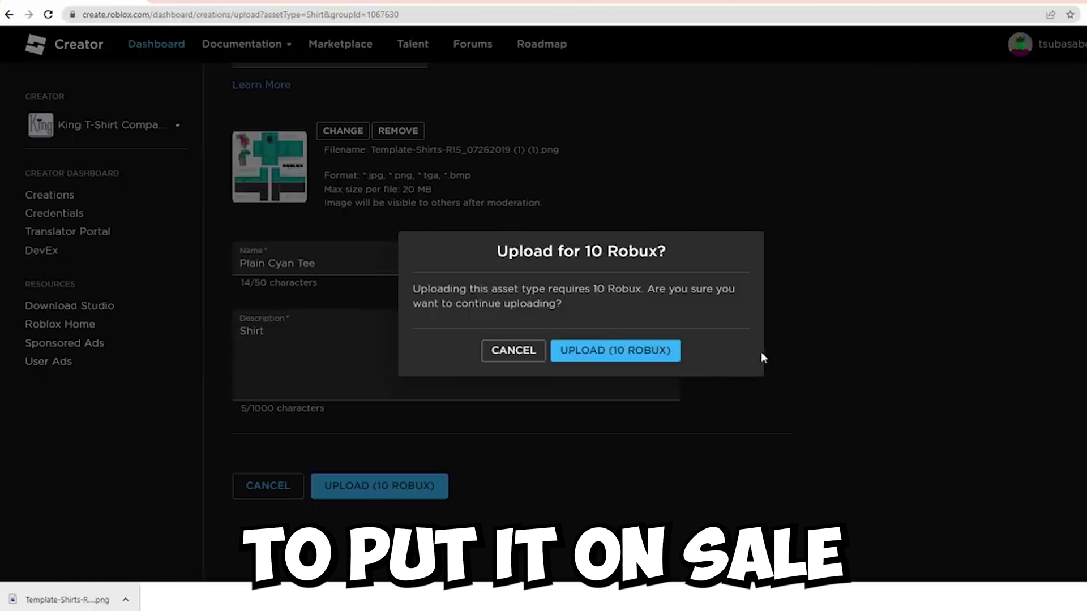
left_click(589, 349)
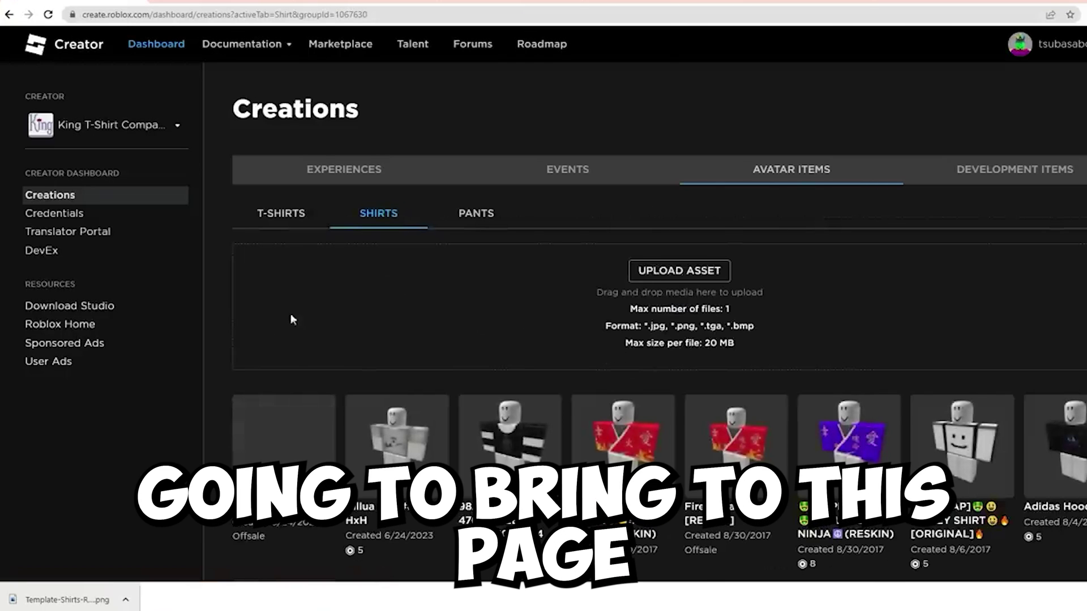
scroll(222, 323, "down", 2)
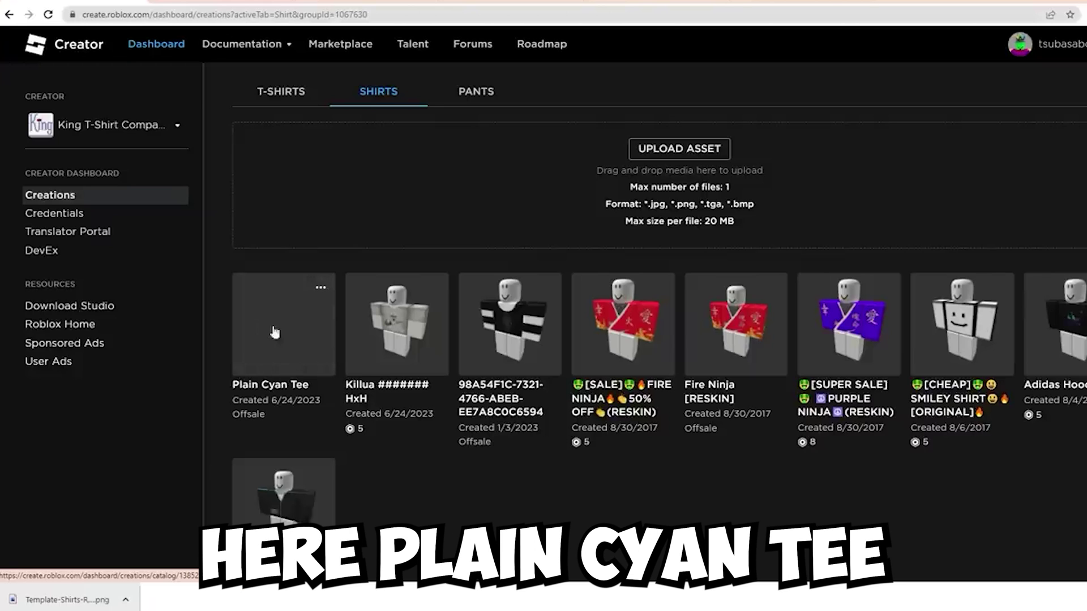
left_click(281, 334)
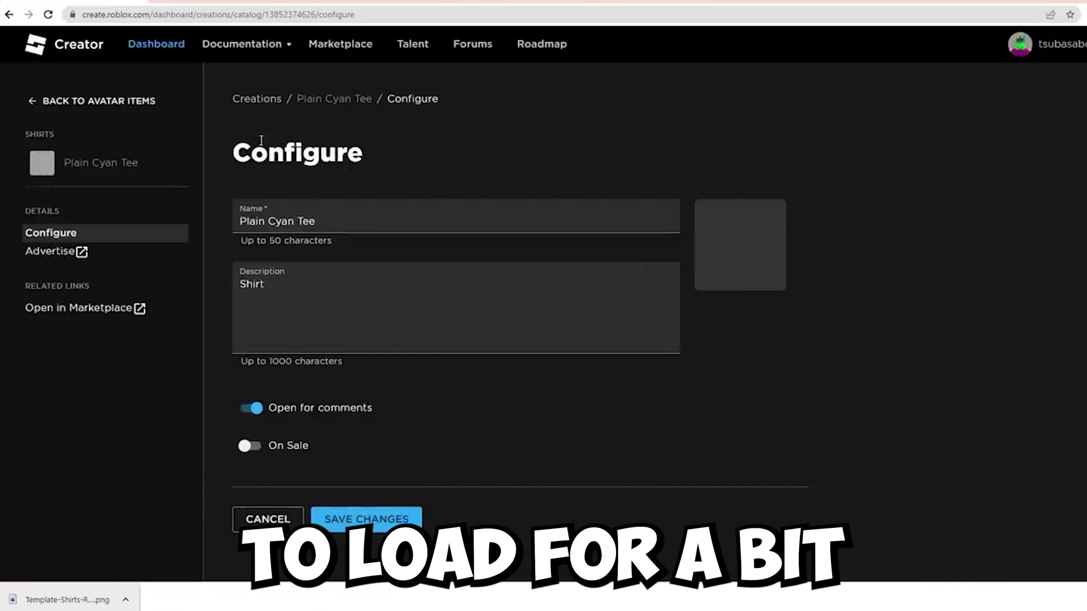
Put the Plain Cyan Tee on sale at a price of 5 Robux and save the changes
left_click_drag(261, 140, 358, 160)
scroll(379, 285, "down", 3)
scroll(249, 323, "up", 1)
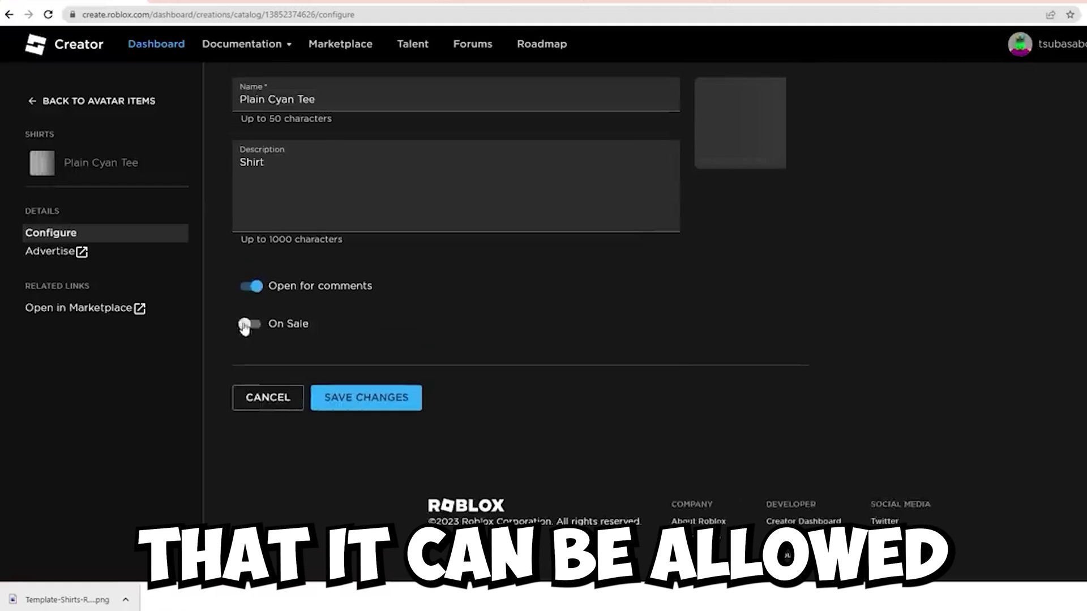
left_click(249, 324)
scroll(340, 356, "up", 1)
scroll(352, 384, "down", 1)
left_click(289, 383)
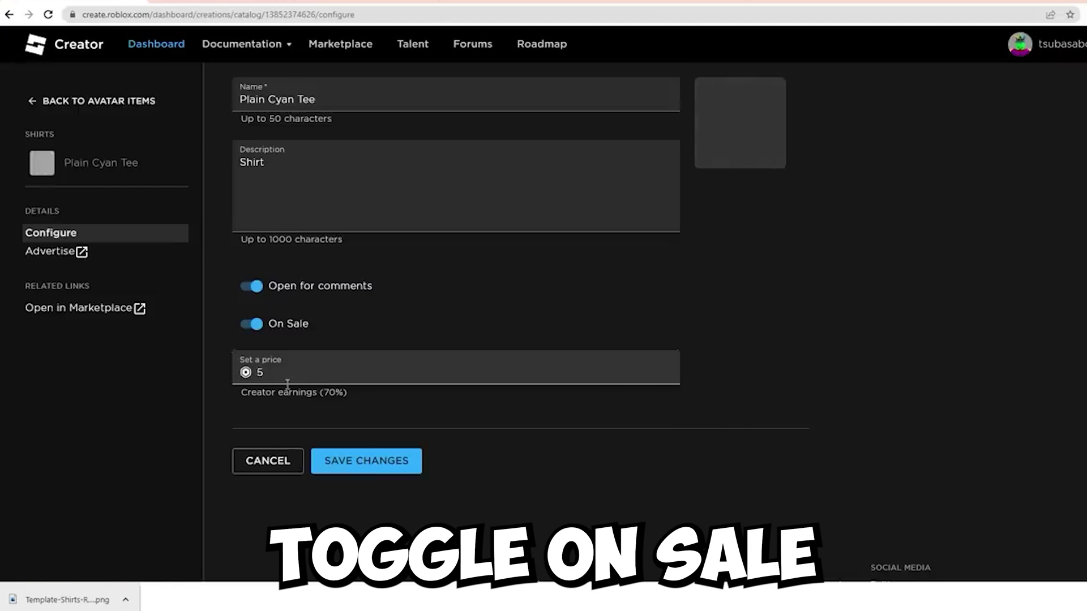
left_click_drag(330, 393, 337, 393)
left_click(275, 380)
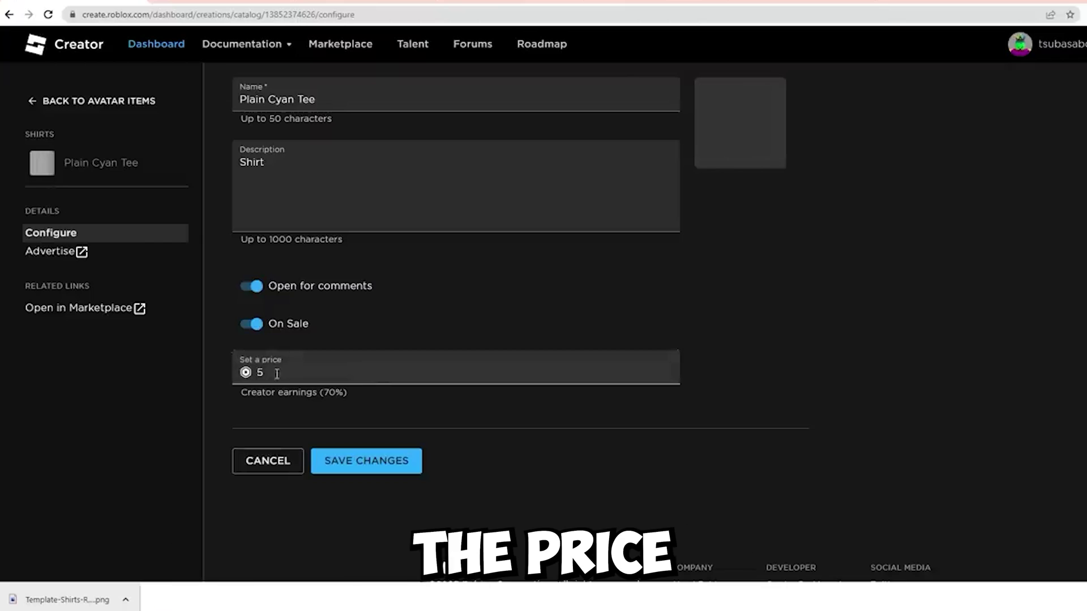
left_click(371, 460)
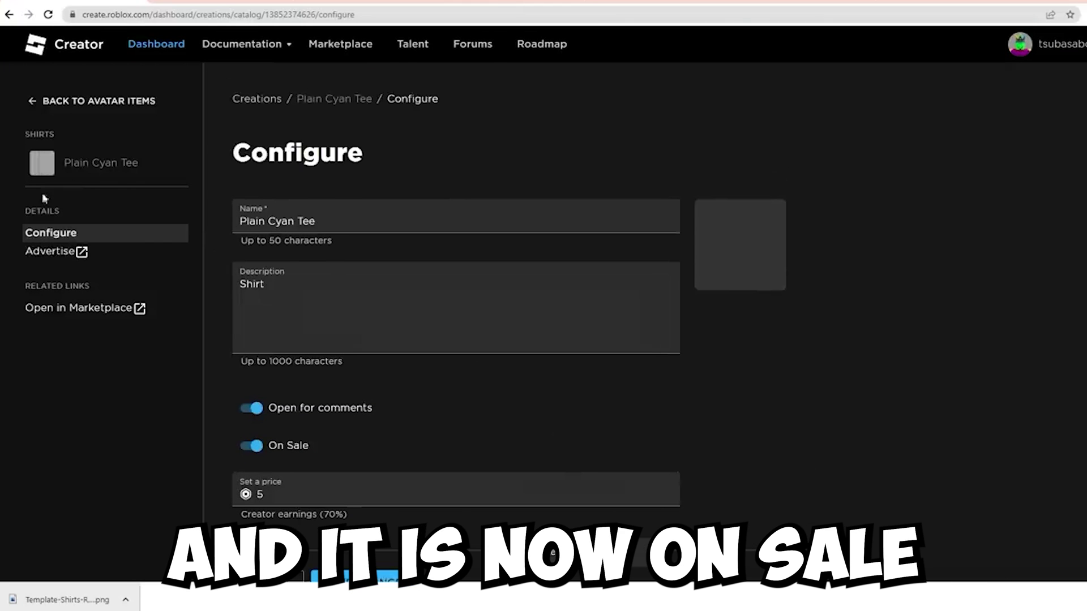
Return to the group's avatar items and check the Plain Cyan Tee listing among the shirts
left_click(89, 105)
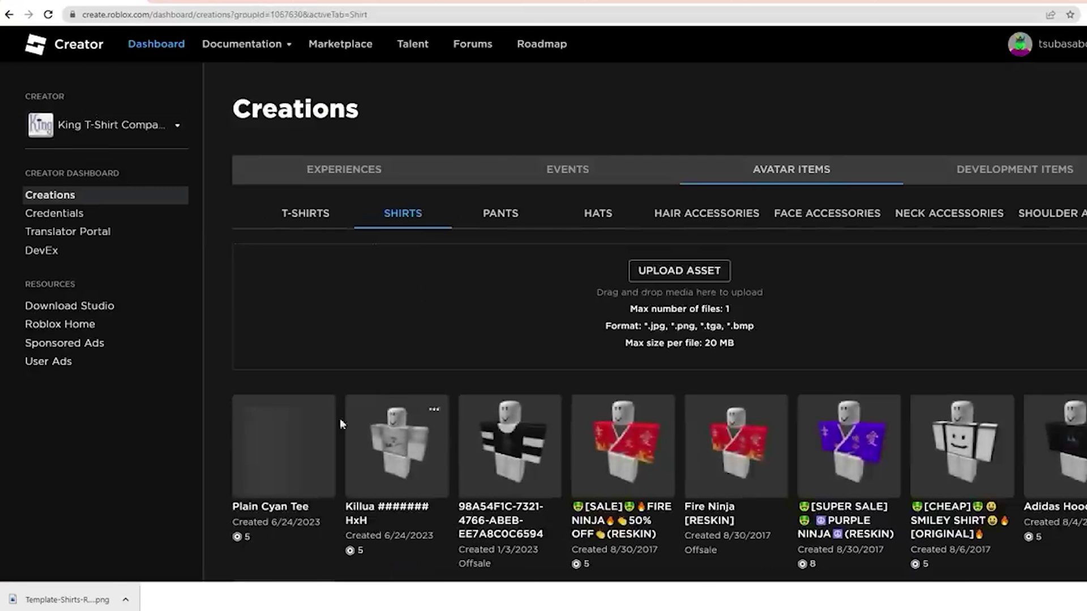
scroll(340, 421, "down", 2)
scroll(389, 434, "up", 2)
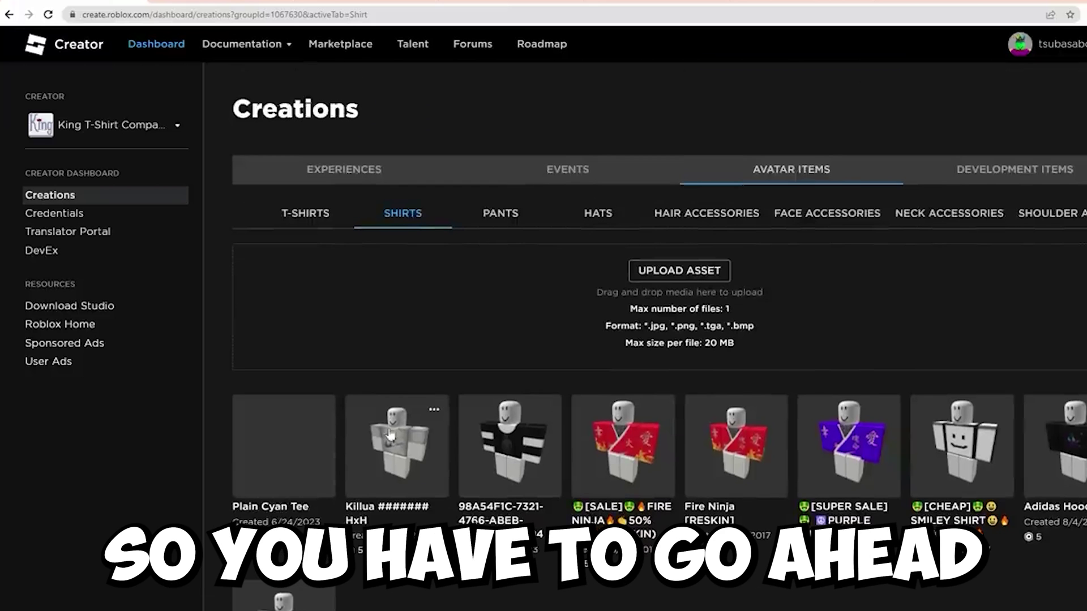
Go to the main Roblox site and view the King T-Shirt Company group's store
left_click(146, 16)
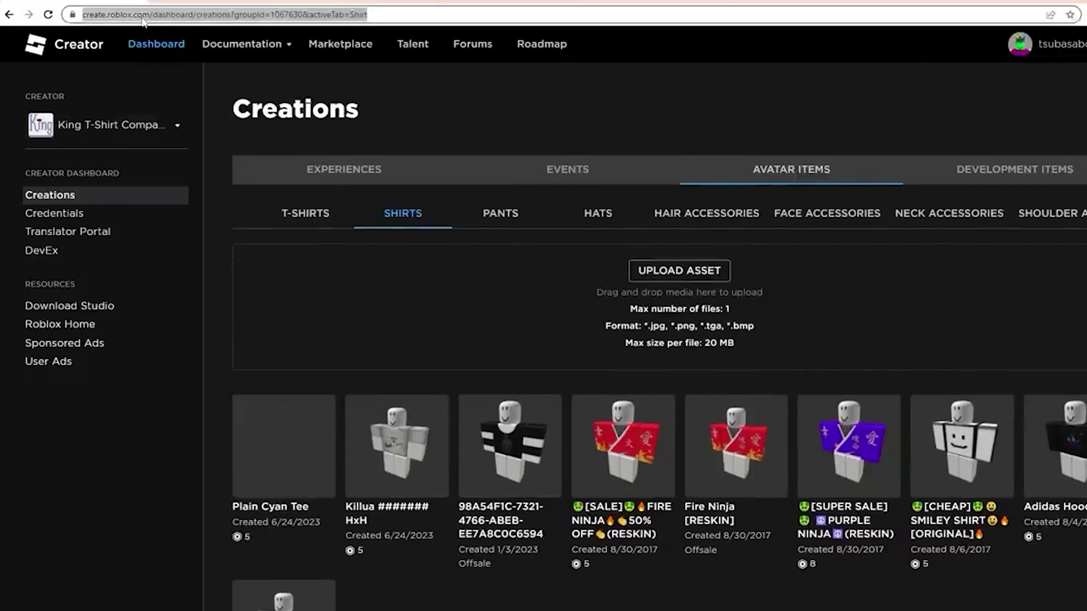
type("roblox")
key("Return")
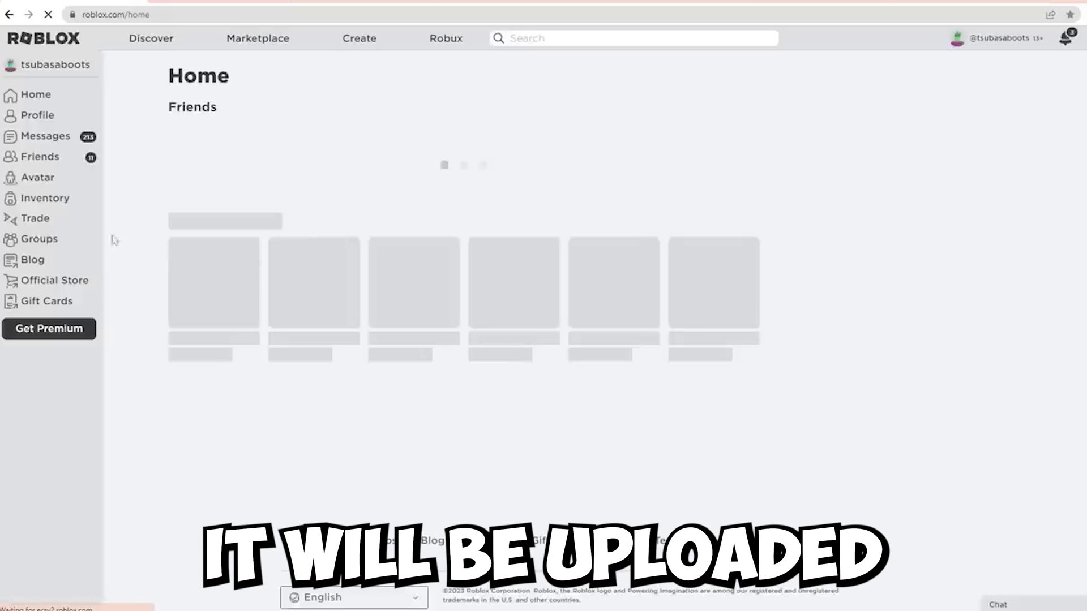
left_click(35, 238)
left_click(612, 217)
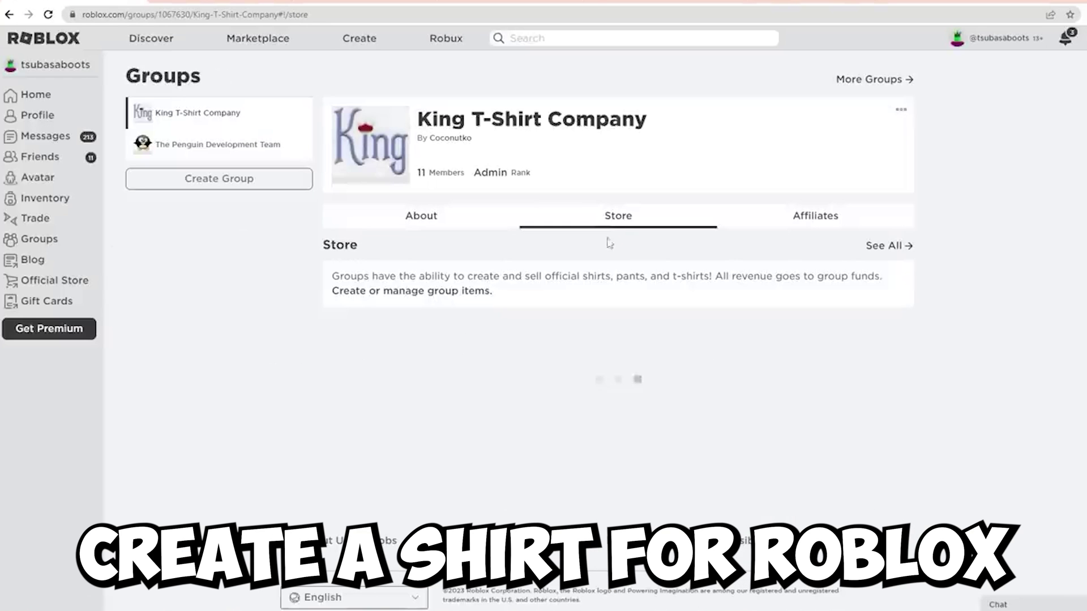